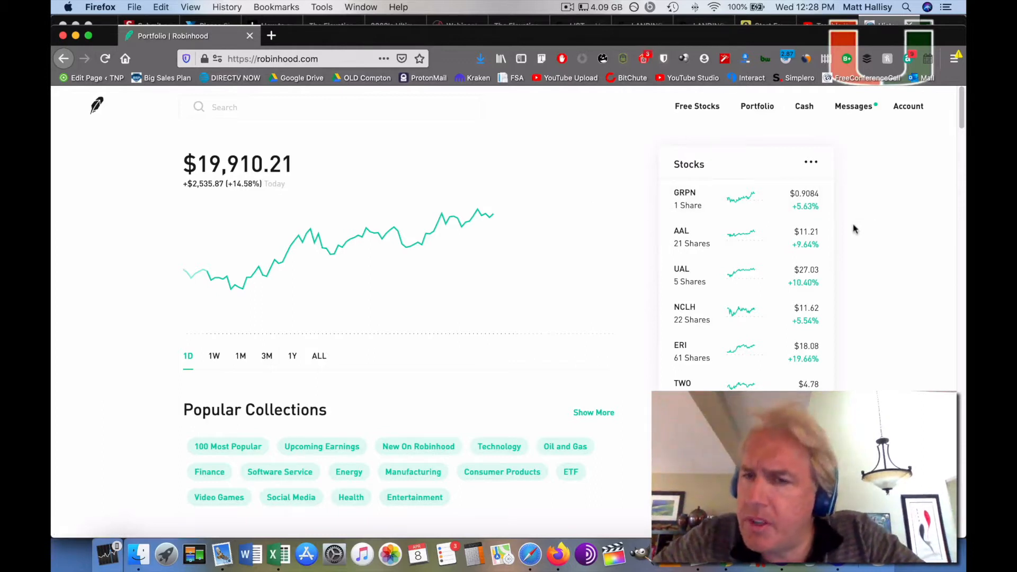
scroll(855, 230, down, 2)
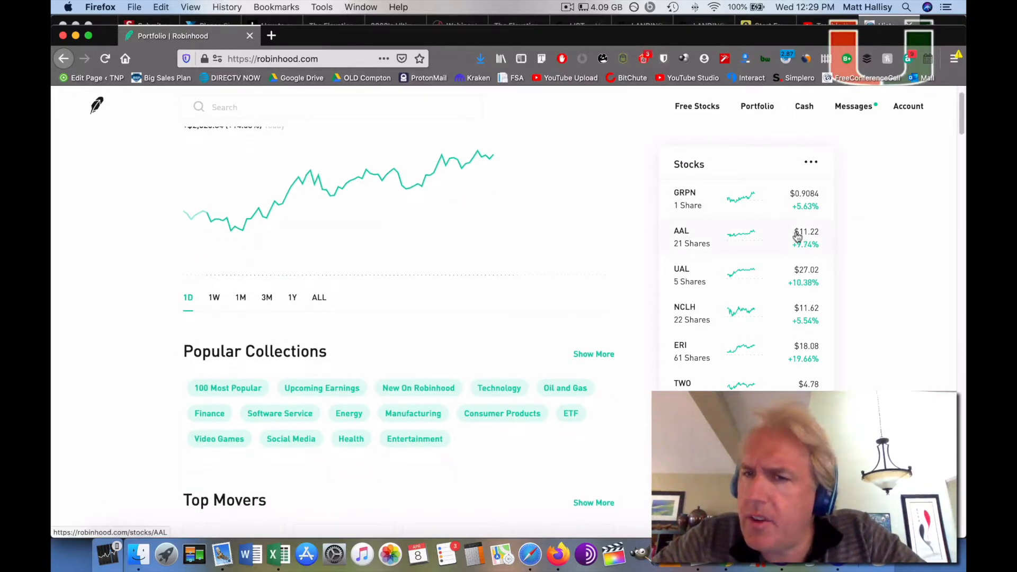
scroll(797, 235, down, 2)
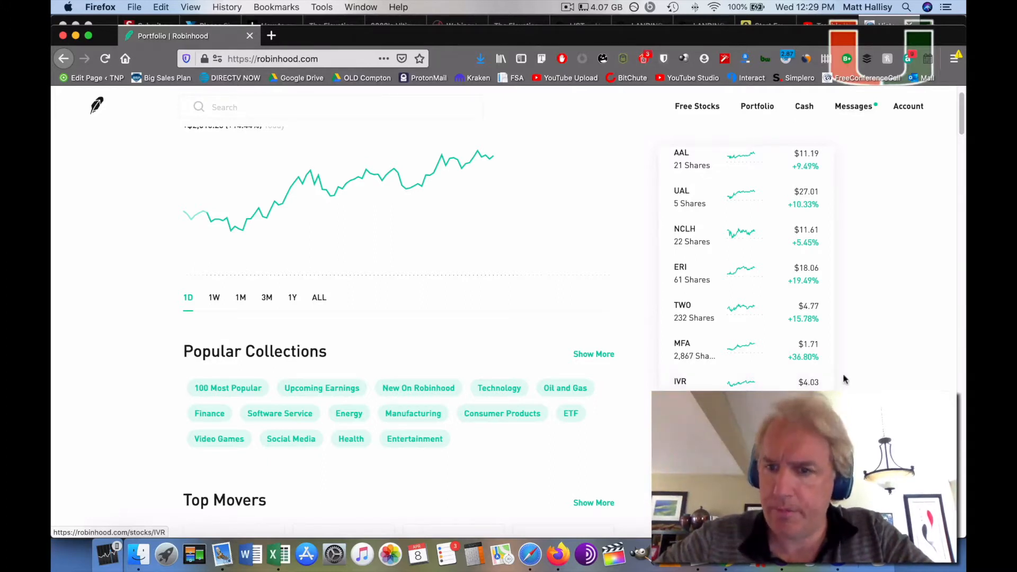
scroll(802, 384, down, 2)
scroll(801, 385, down, 2)
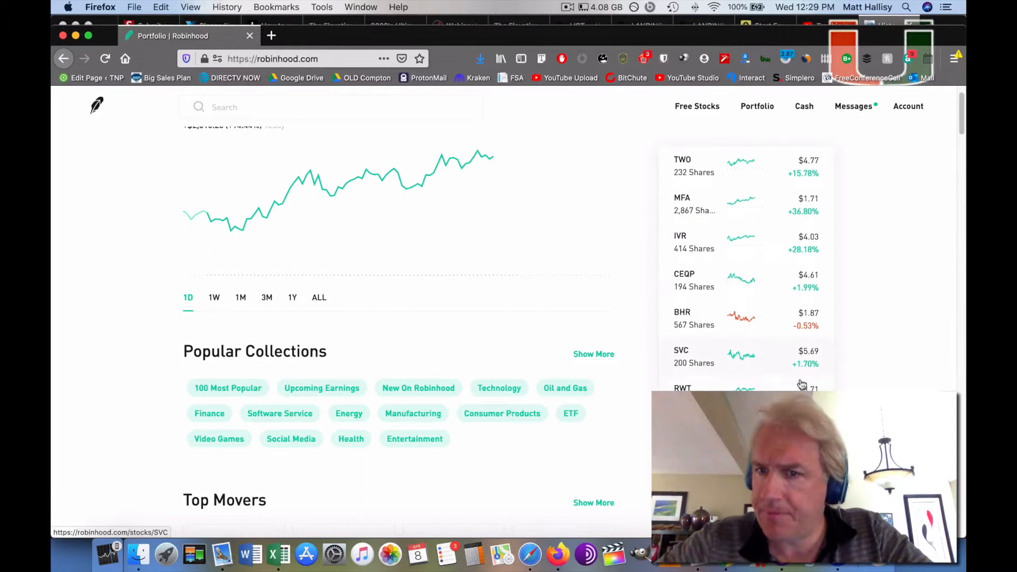
scroll(801, 386, down, 2)
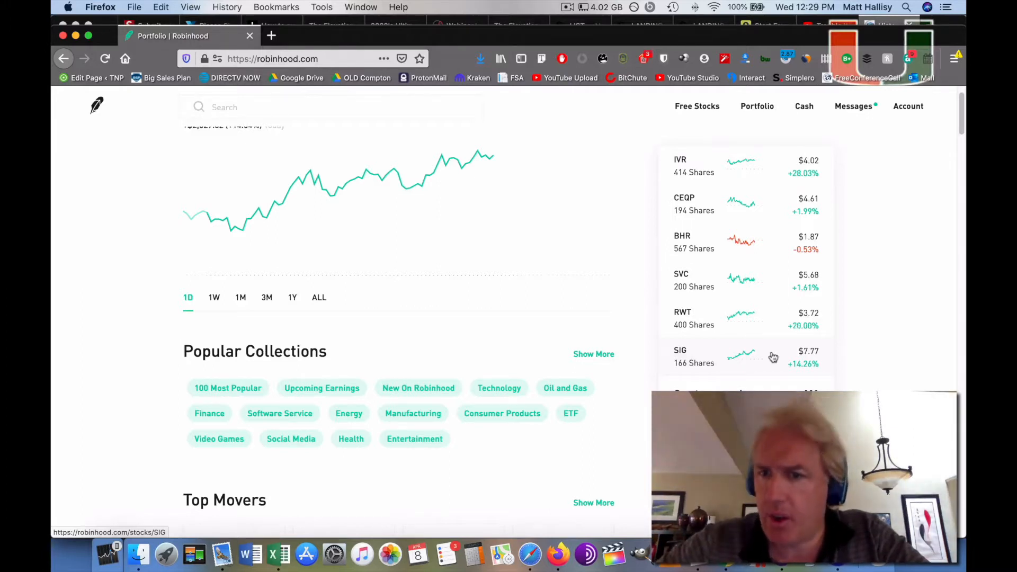
scroll(773, 357, down, 4)
scroll(773, 357, up, 4)
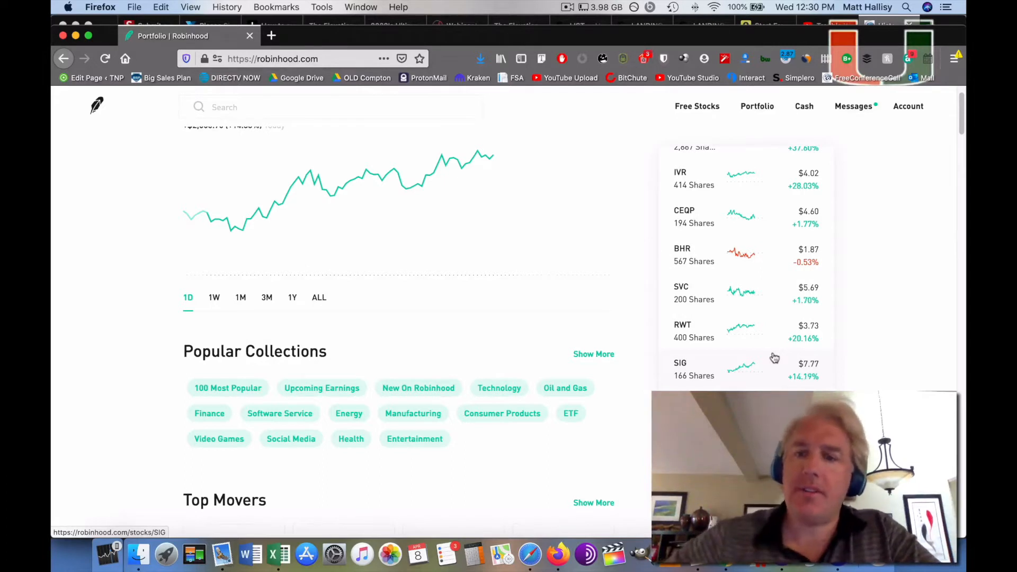
scroll(780, 326, down, 5)
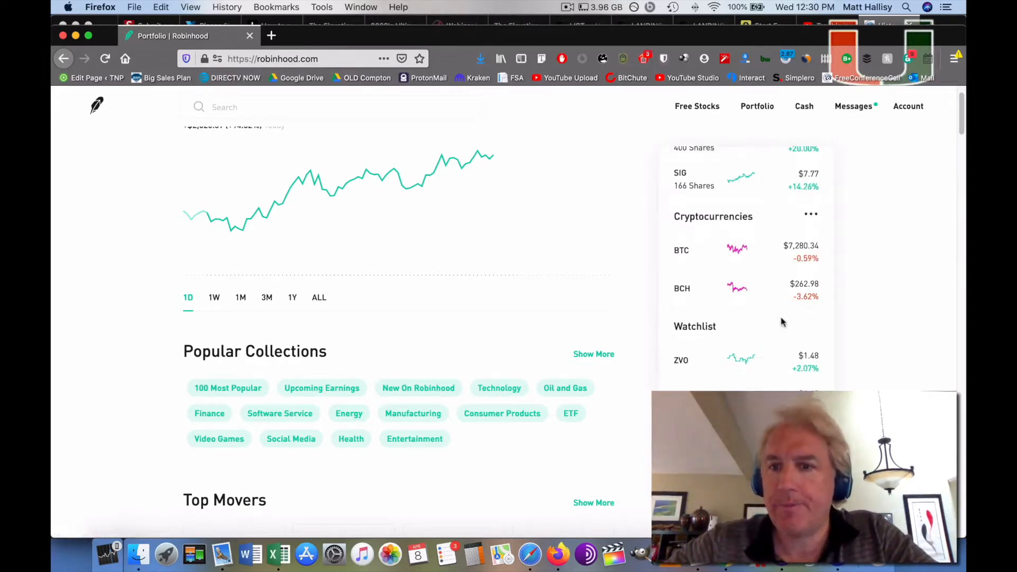
scroll(782, 323, up, 4)
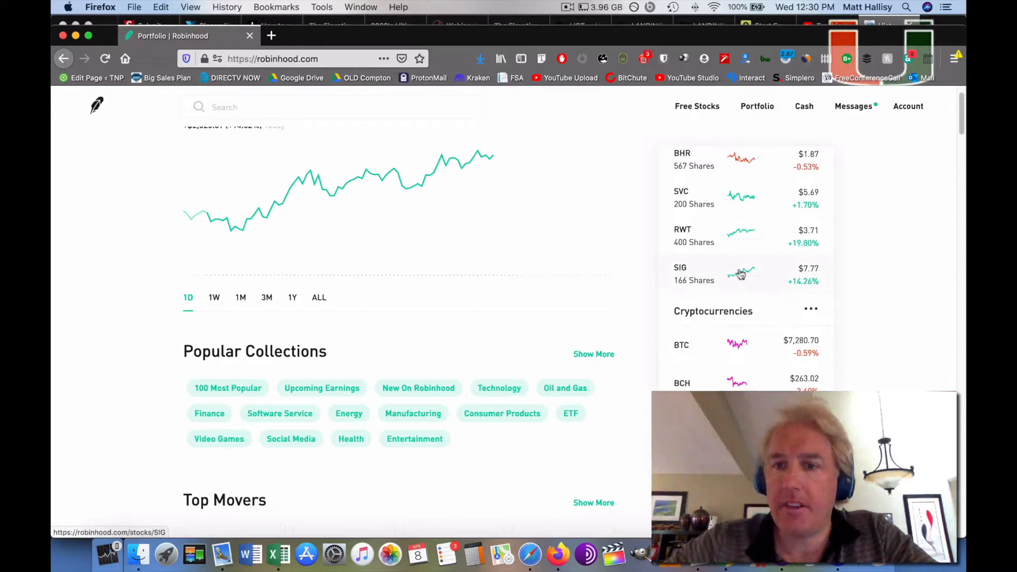
scroll(755, 317, down, 3)
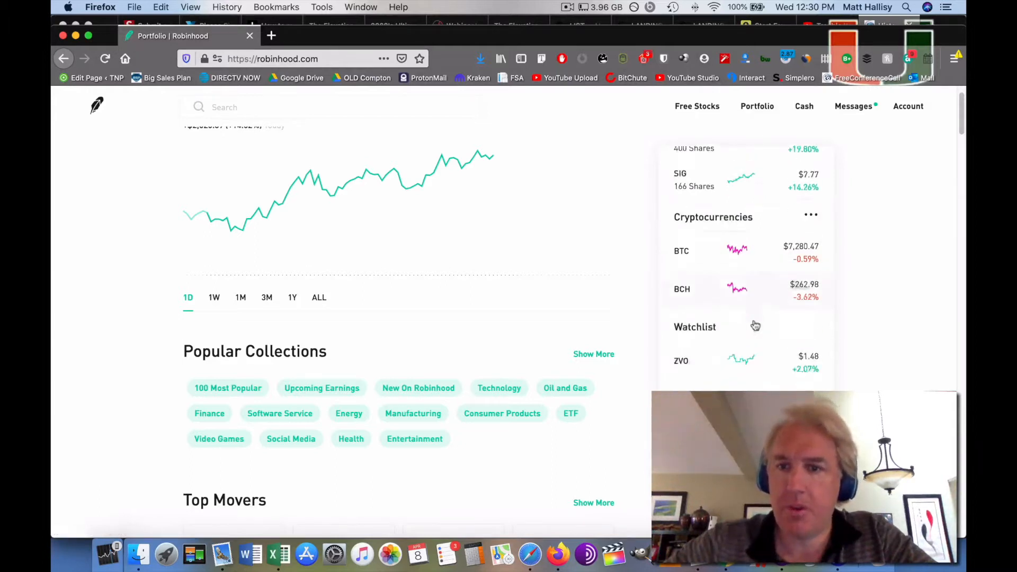
scroll(754, 326, down, 3)
scroll(754, 326, down, 3)
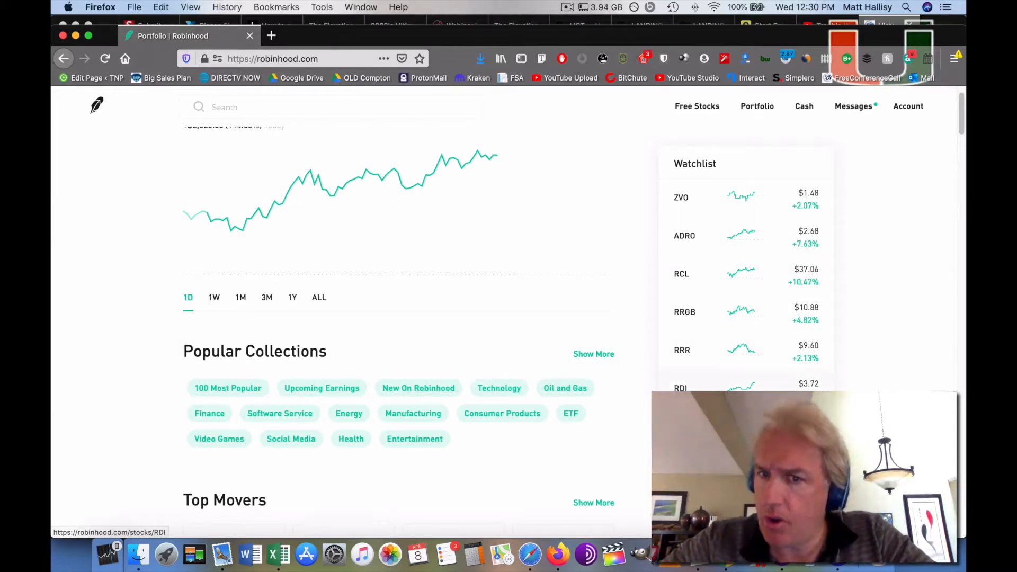
scroll(812, 385, down, 3)
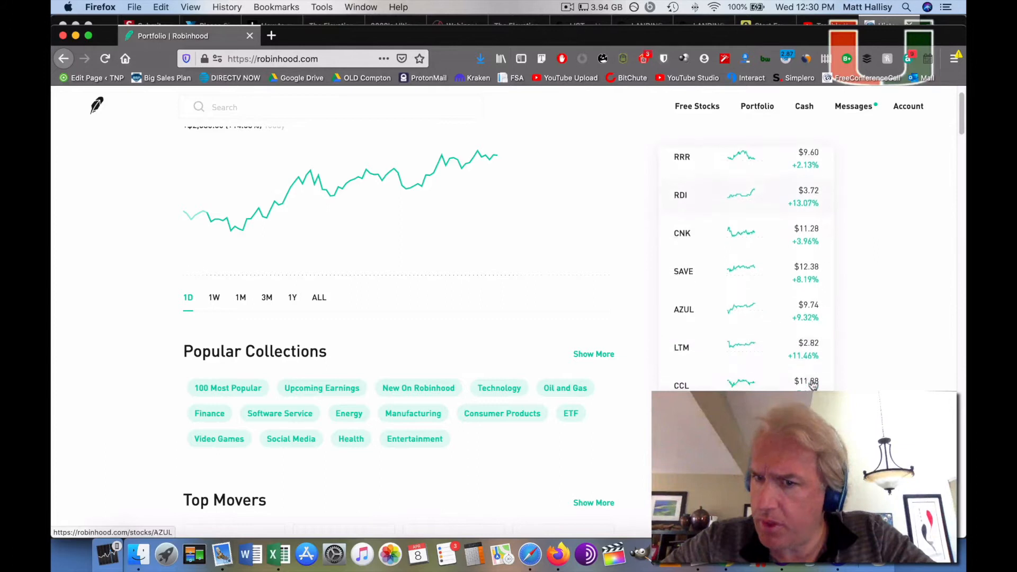
scroll(812, 385, down, 2)
scroll(796, 337, down, 5)
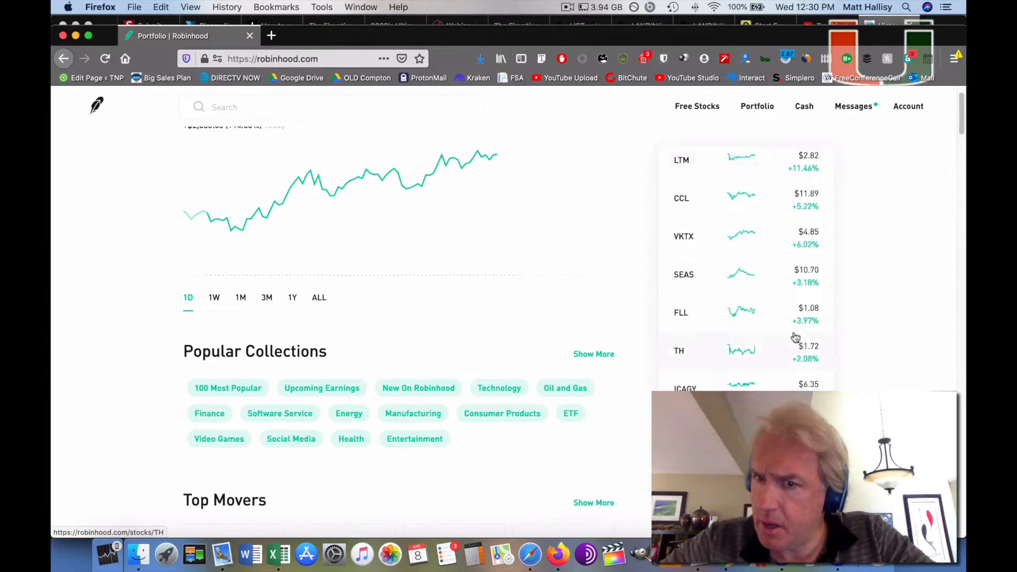
scroll(795, 338, down, 2)
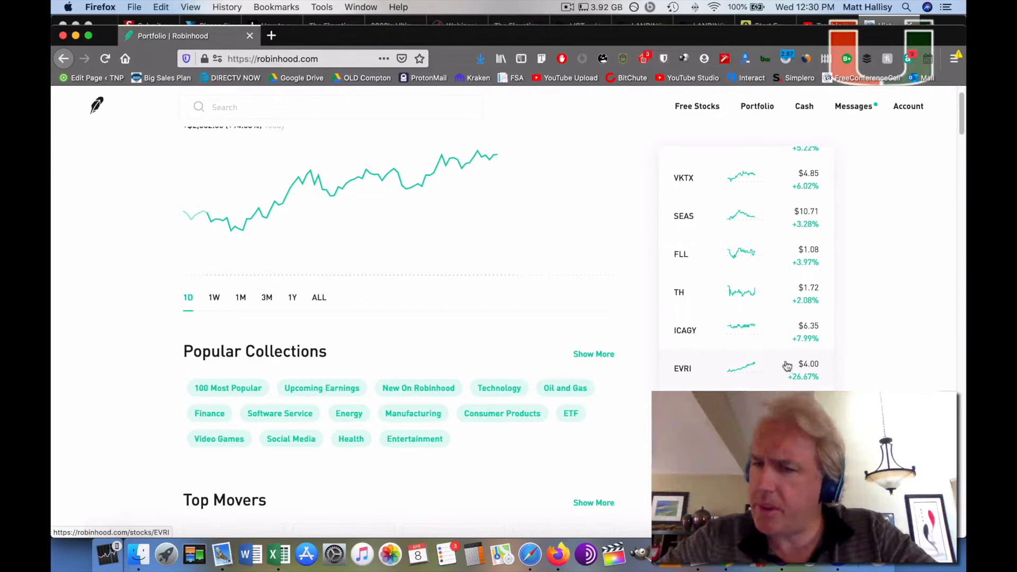
scroll(790, 369, down, 5)
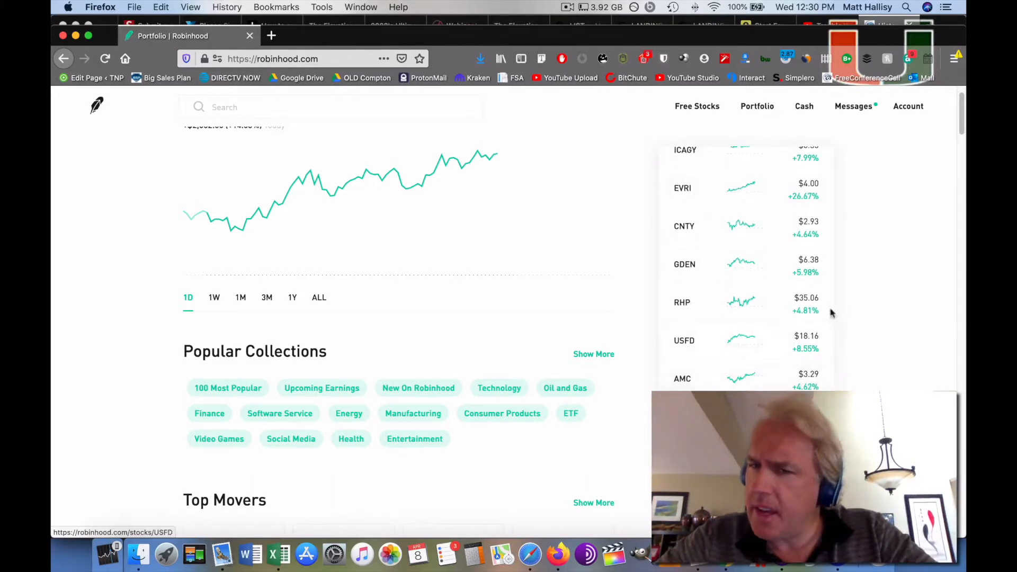
scroll(811, 340, down, 4)
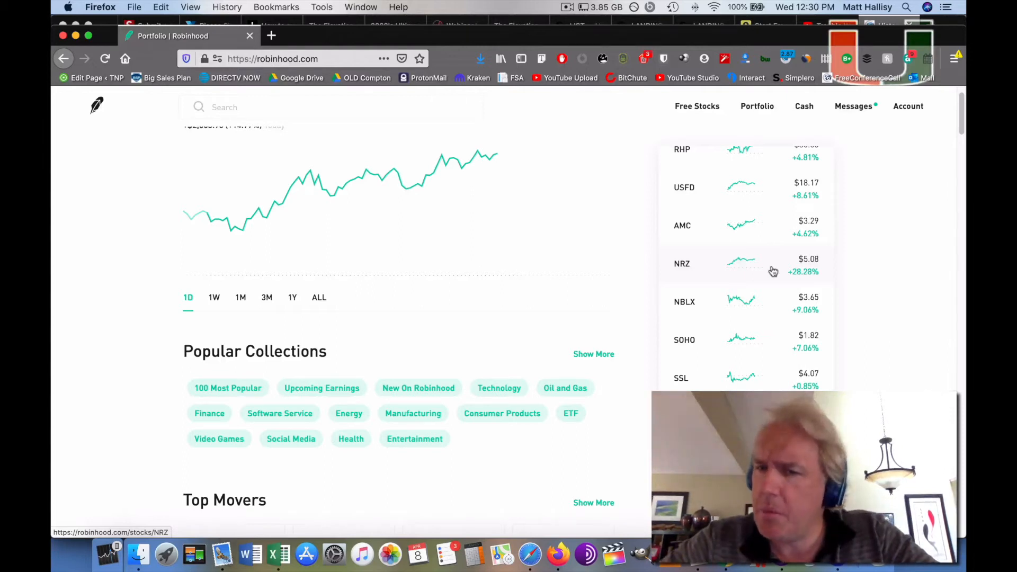
scroll(769, 315, down, 3)
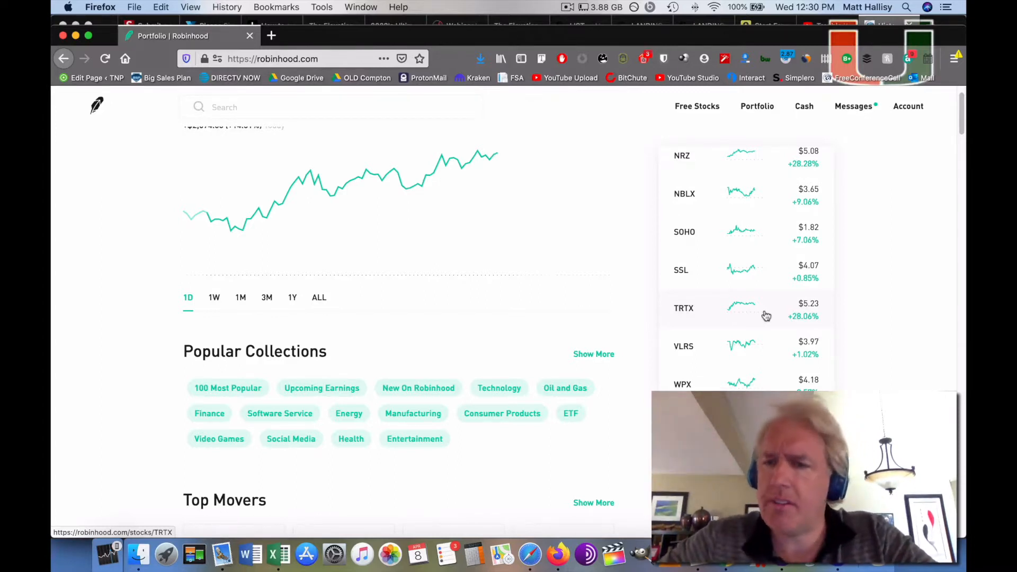
scroll(766, 316, down, 3)
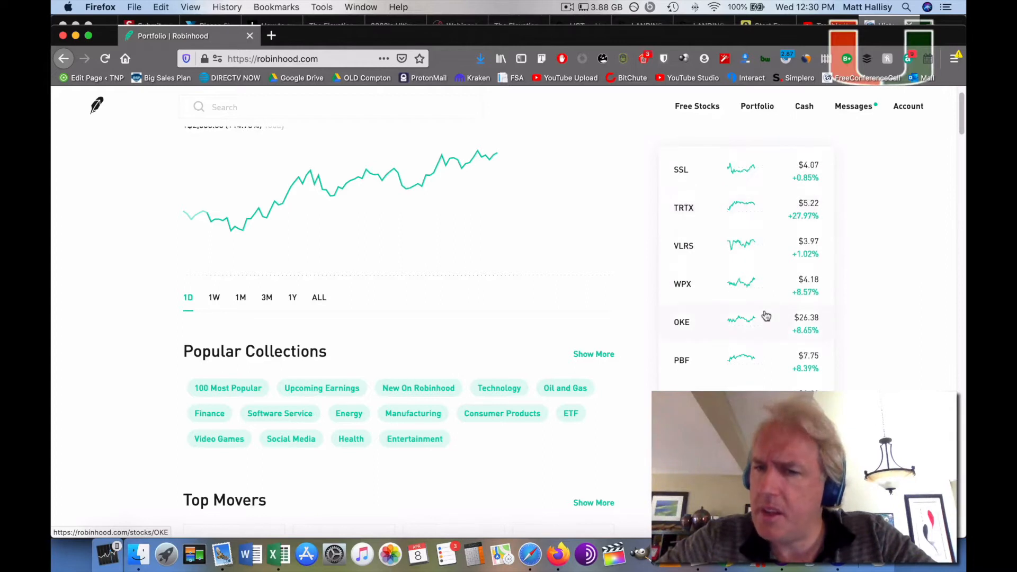
scroll(766, 315, down, 3)
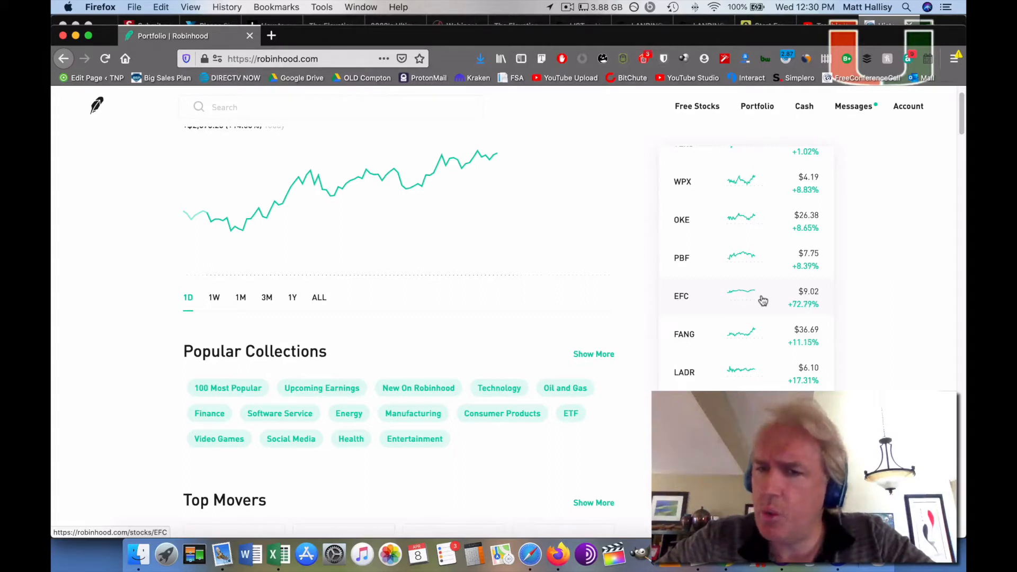
Open EFC's stock page from the watchlist in a new tab and show its 3-month chart.
right_click(763, 301)
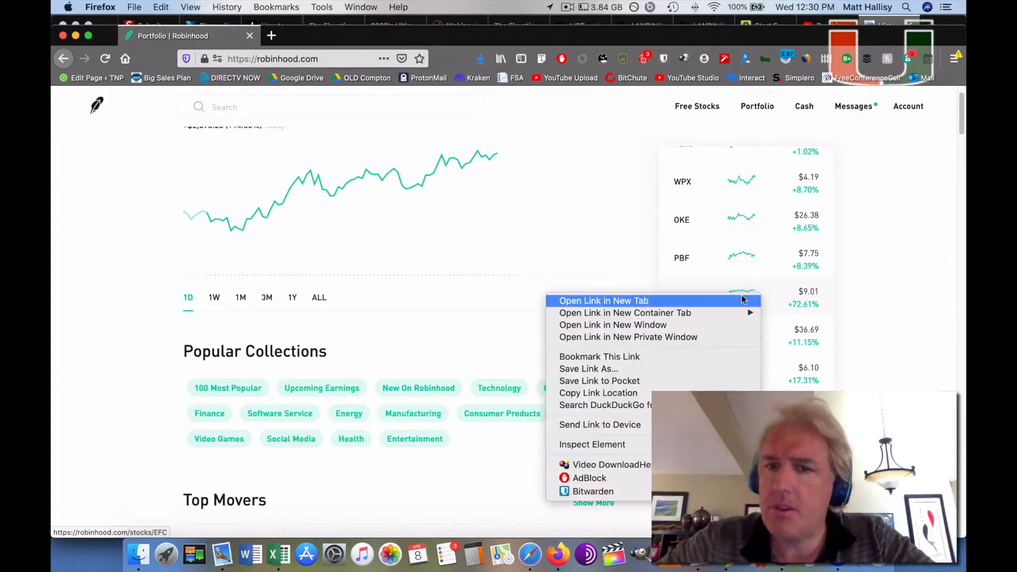
click(604, 297)
scroll(752, 301, down, 2)
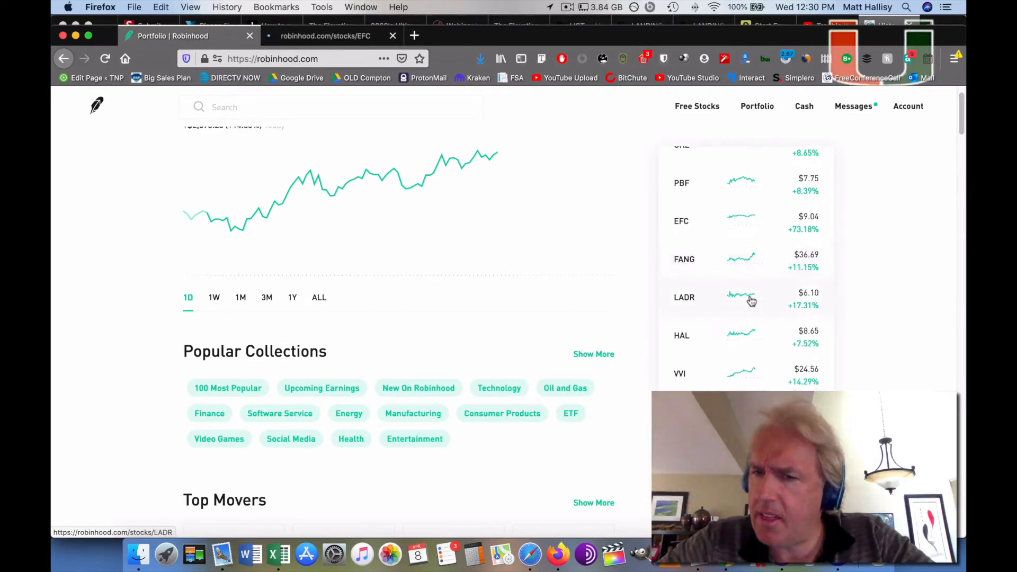
scroll(752, 300, down, 3)
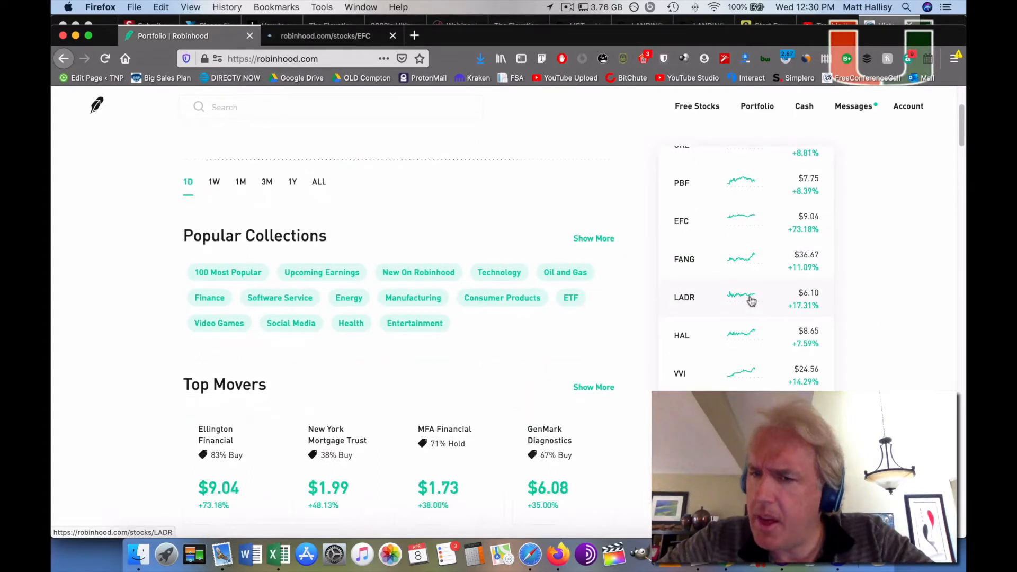
click(326, 36)
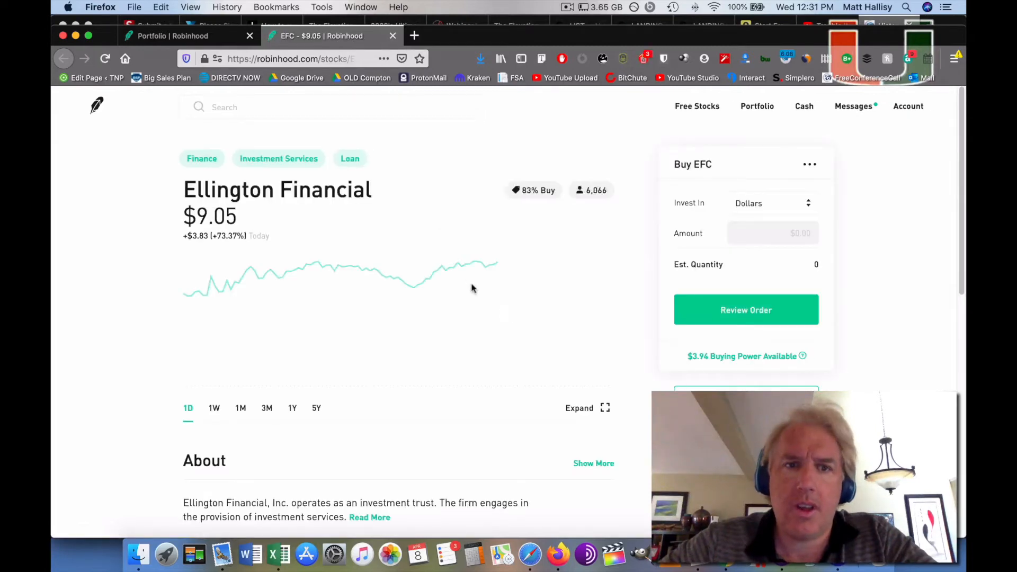
click(267, 408)
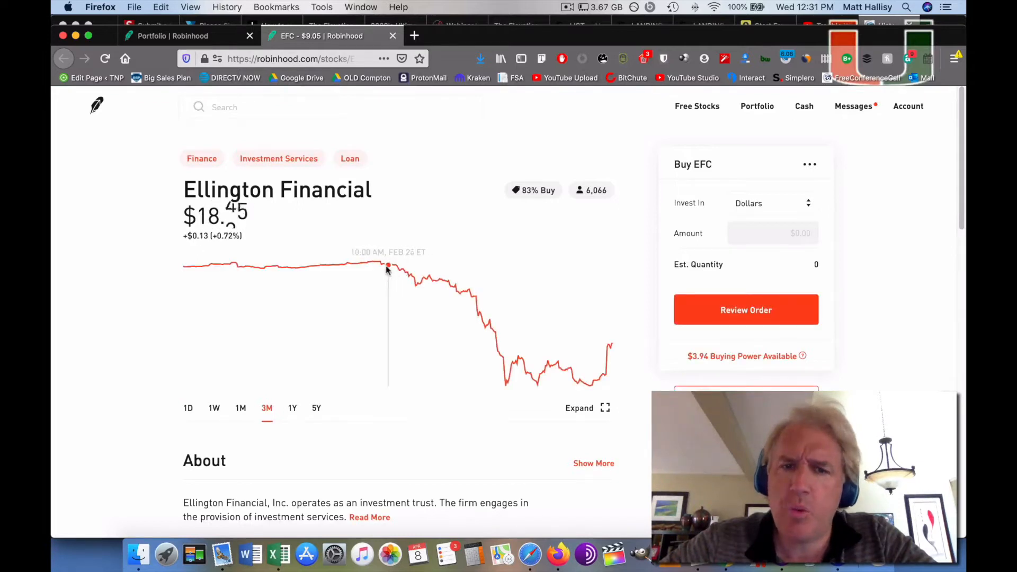
mouse_move(504, 365)
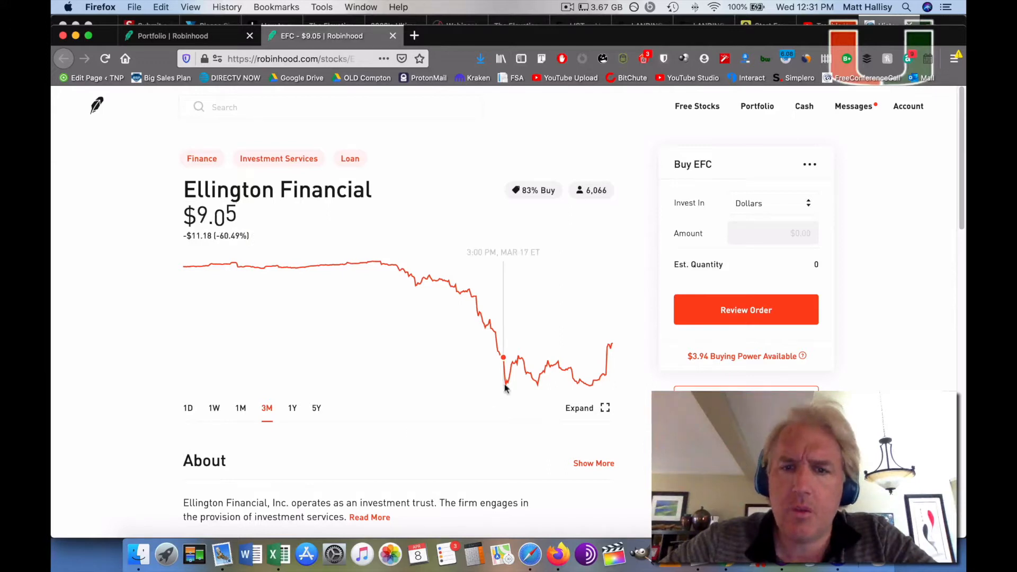
scroll(406, 485, down, 5)
scroll(406, 486, down, 5)
scroll(406, 486, down, 5)
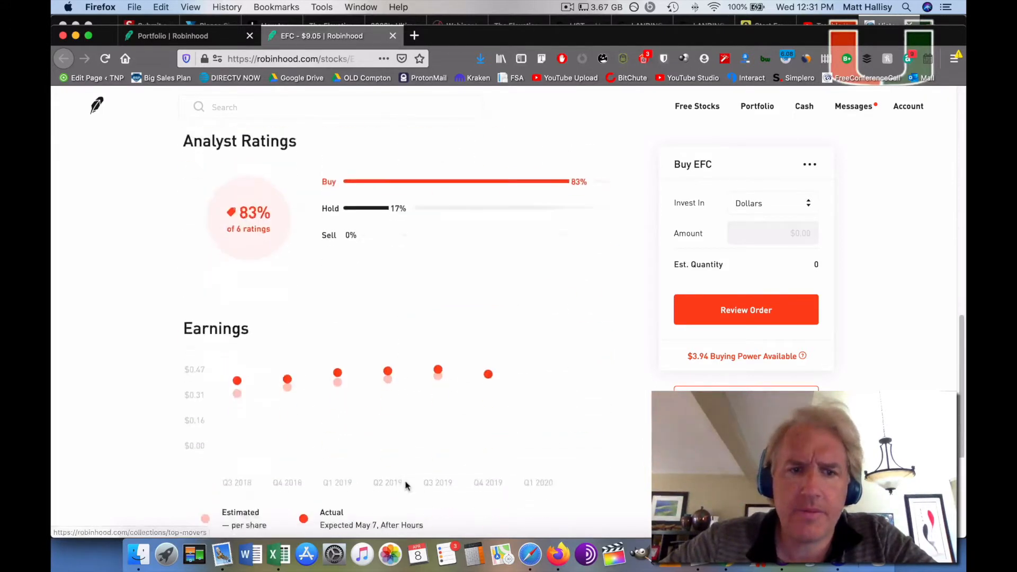
scroll(406, 486, down, 3)
scroll(406, 485, down, 5)
scroll(406, 486, up, 3)
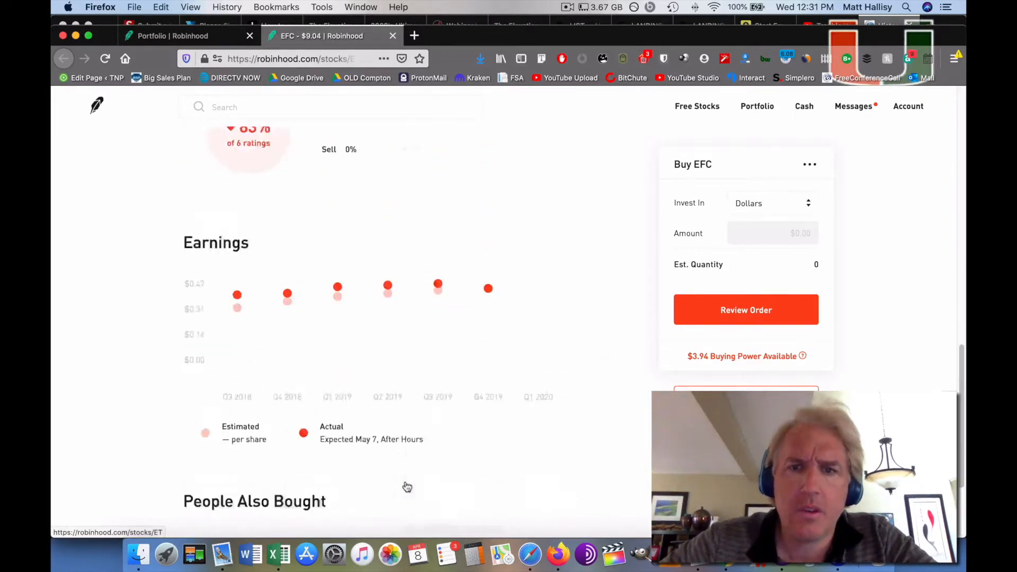
scroll(406, 486, up, 6)
scroll(406, 485, up, 4)
scroll(406, 486, up, 4)
scroll(406, 486, up, 4)
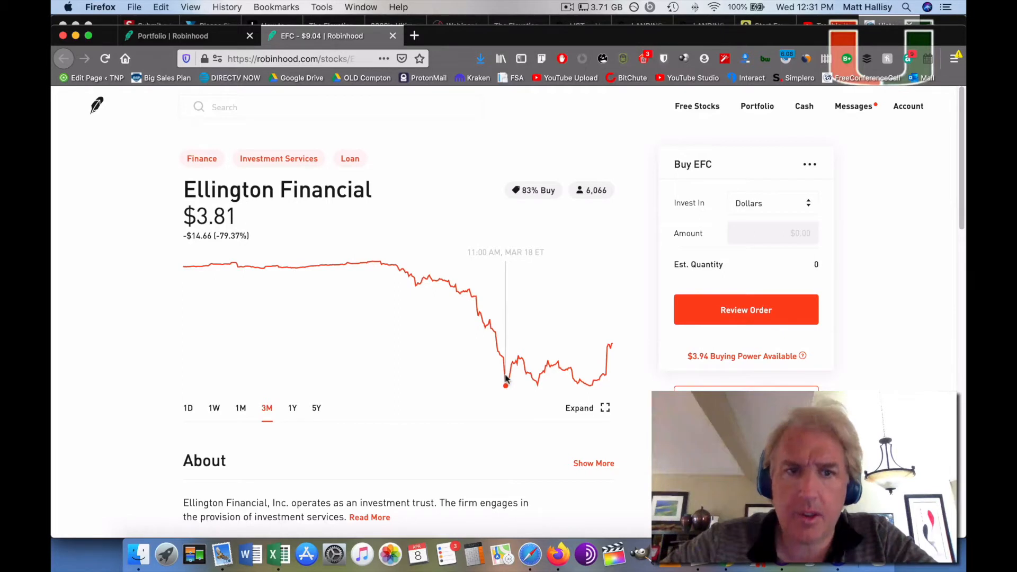
View EFC's one-week chart and full company description, then return to the Portfolio tab.
click(214, 408)
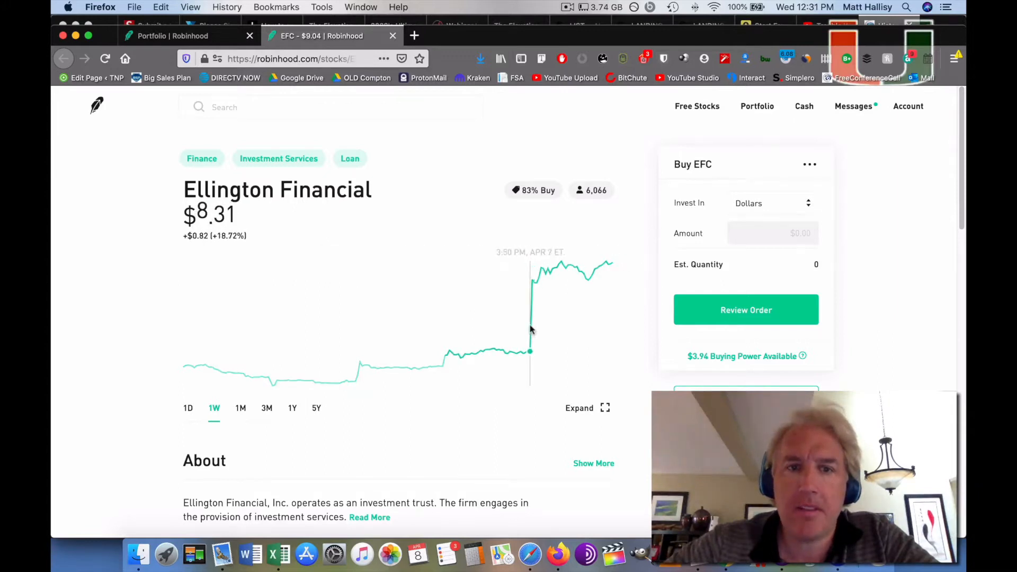
mouse_move(532, 182)
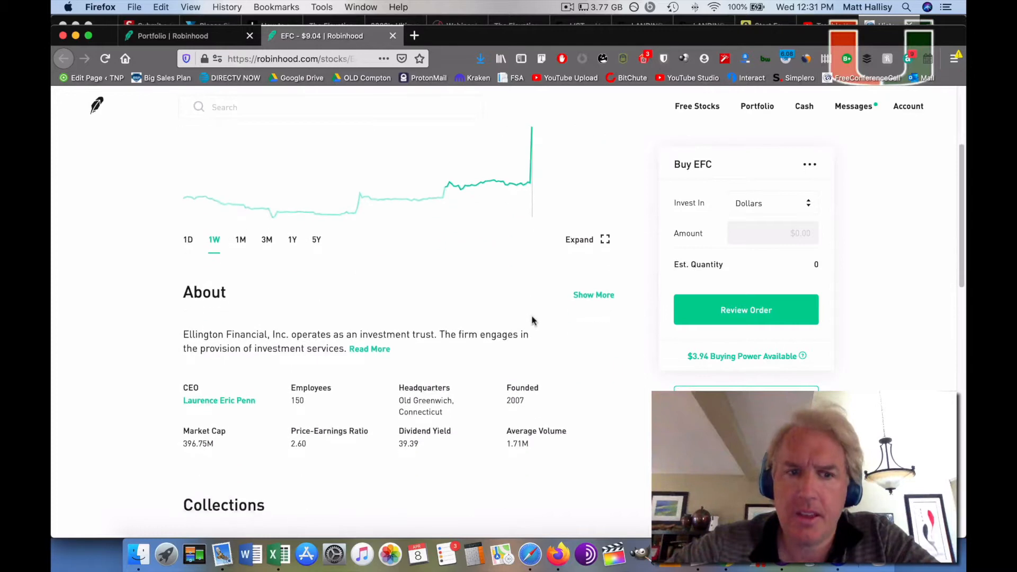
click(373, 350)
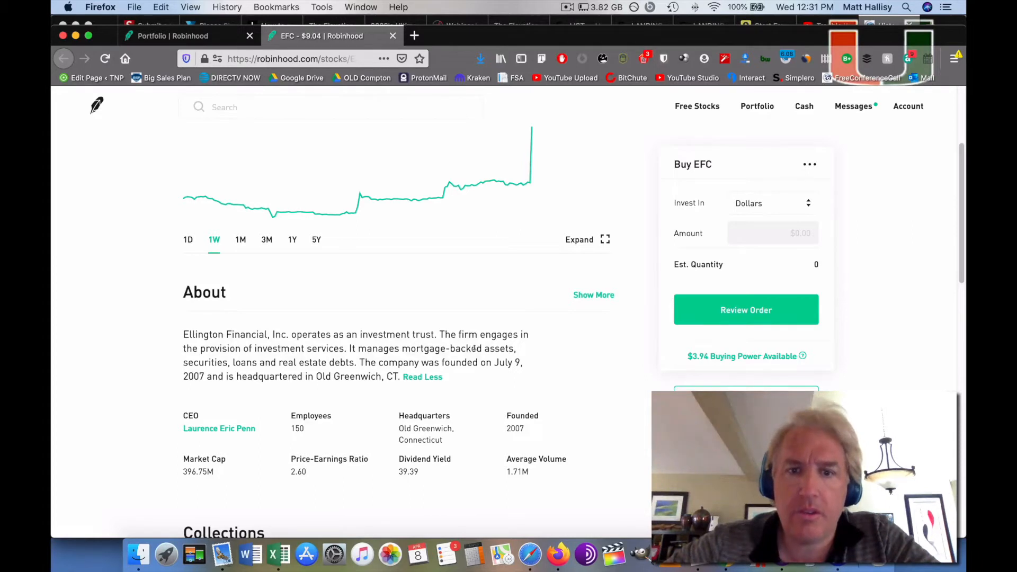
scroll(475, 350, up, 5)
scroll(476, 350, up, 3)
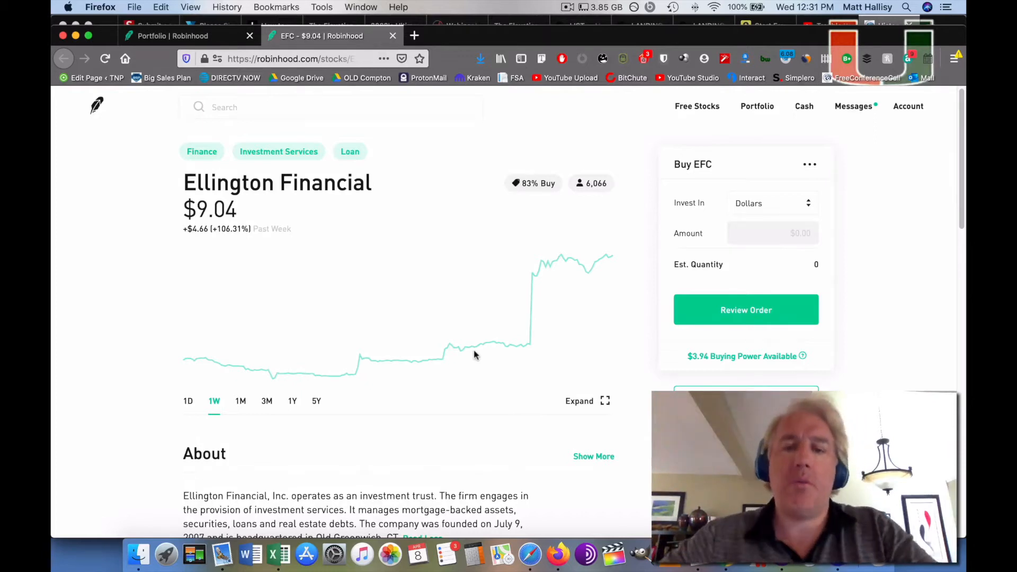
mouse_move(564, 259)
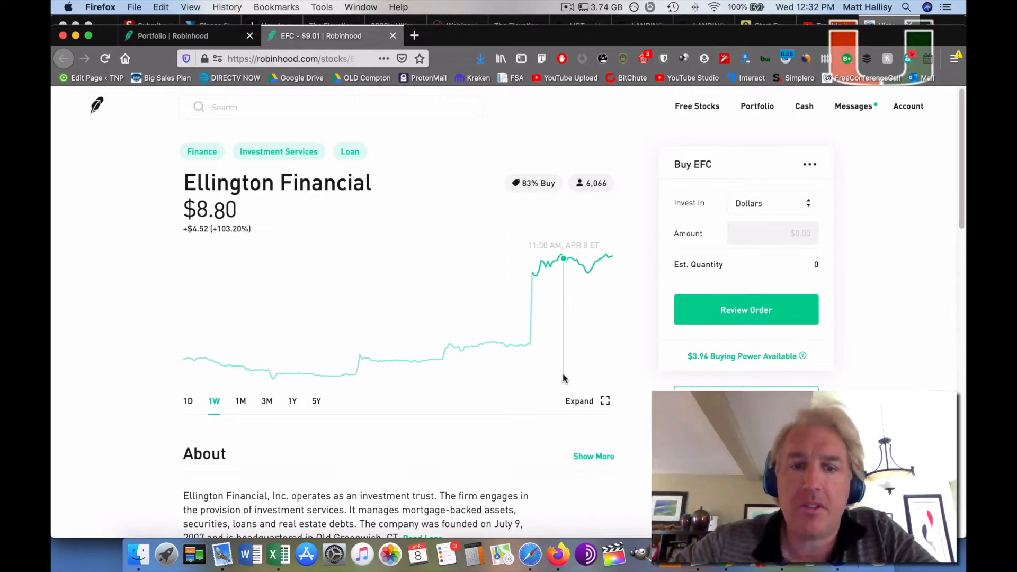
scroll(564, 374, down, 3)
scroll(565, 374, down, 3)
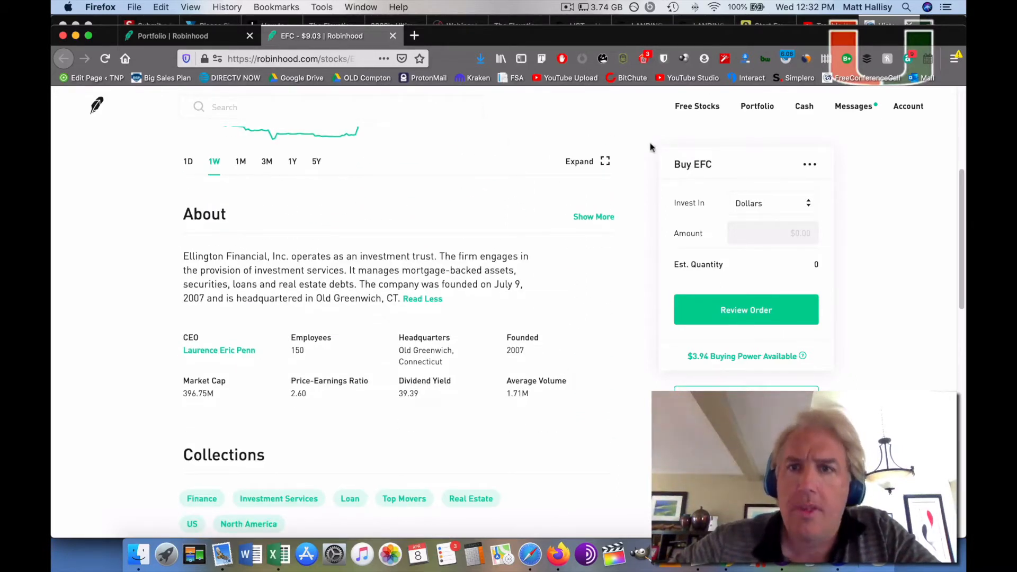
click(172, 36)
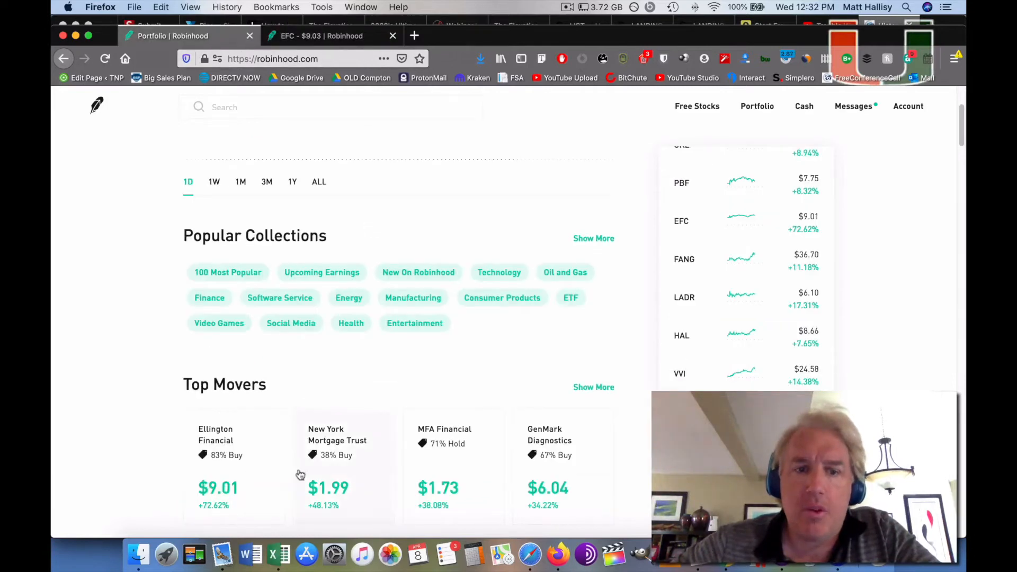
Bring up the Holdings sheet and review CEQP's gain formula and TWO's cost basis and price source.
click(278, 553)
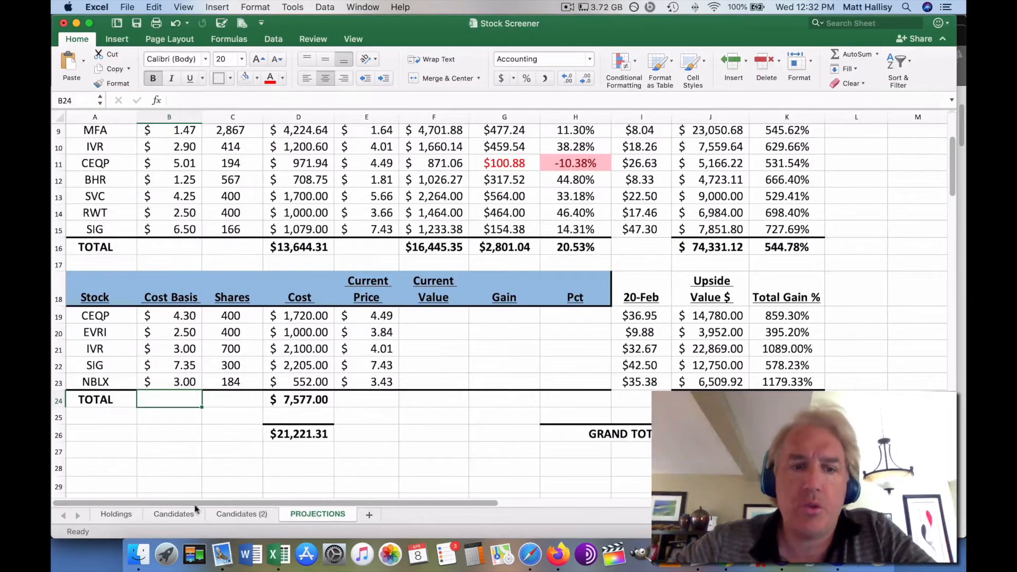
click(117, 514)
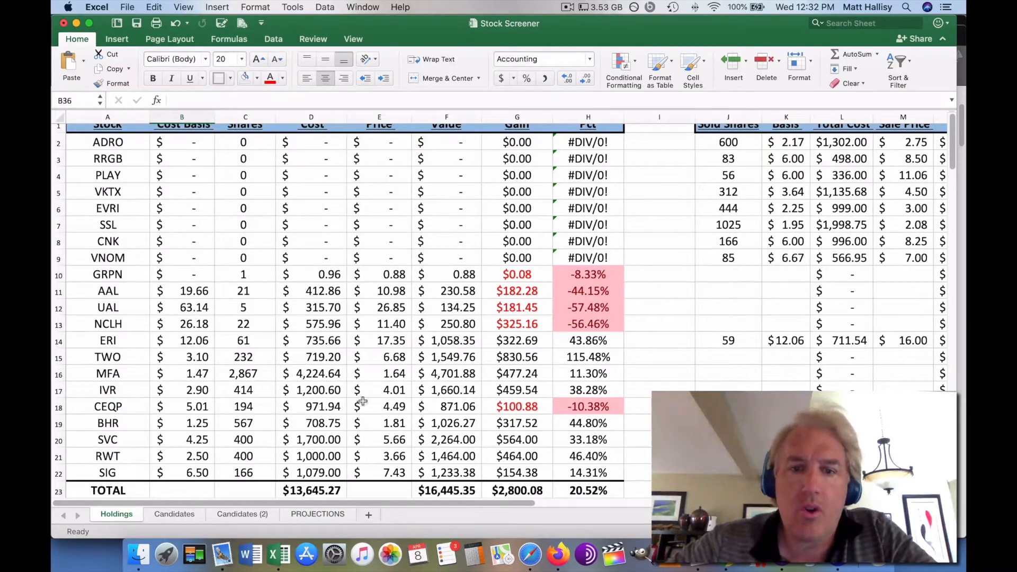
scroll(435, 403, down, 2)
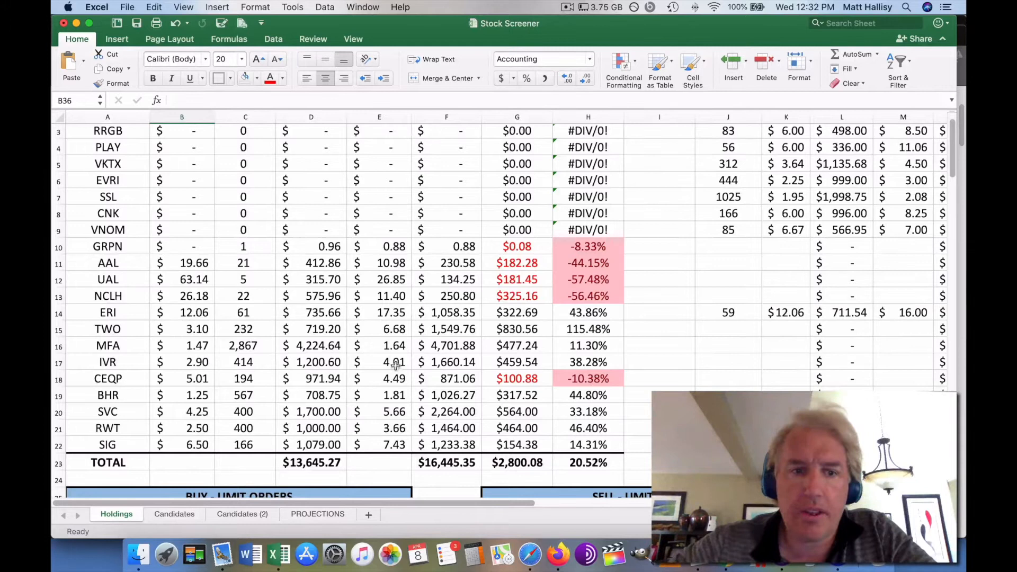
click(58, 379)
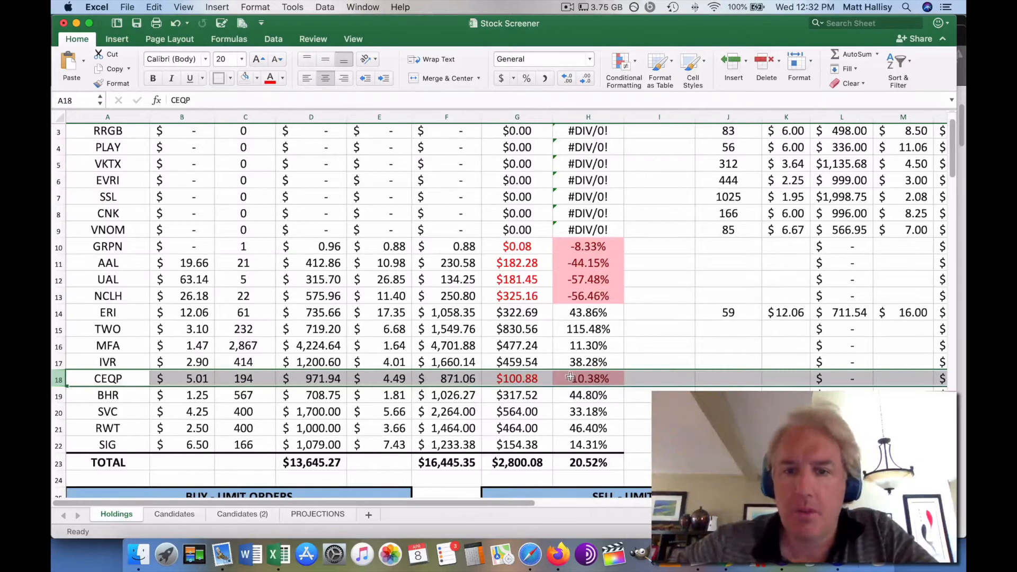
click(588, 378)
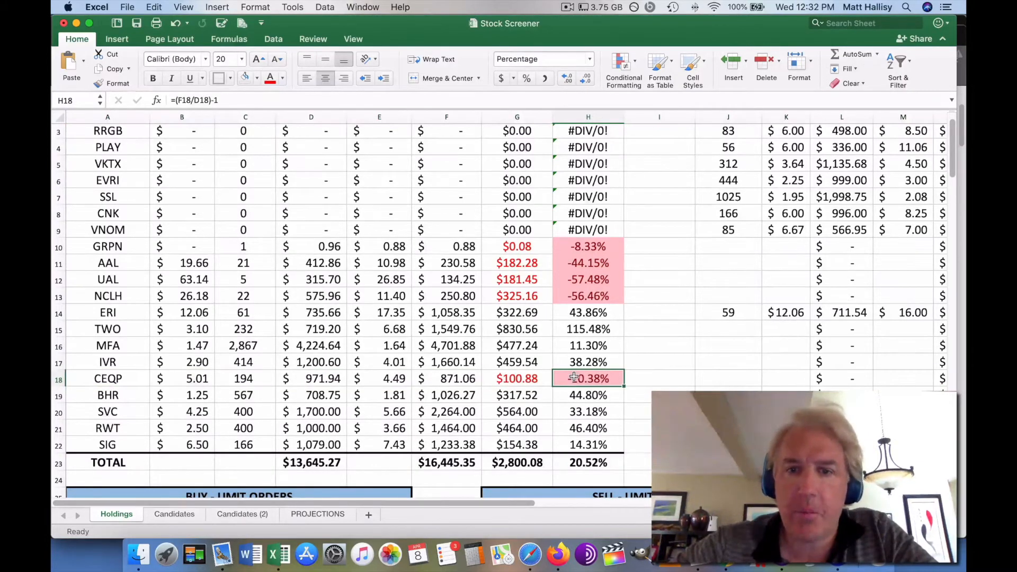
click(59, 329)
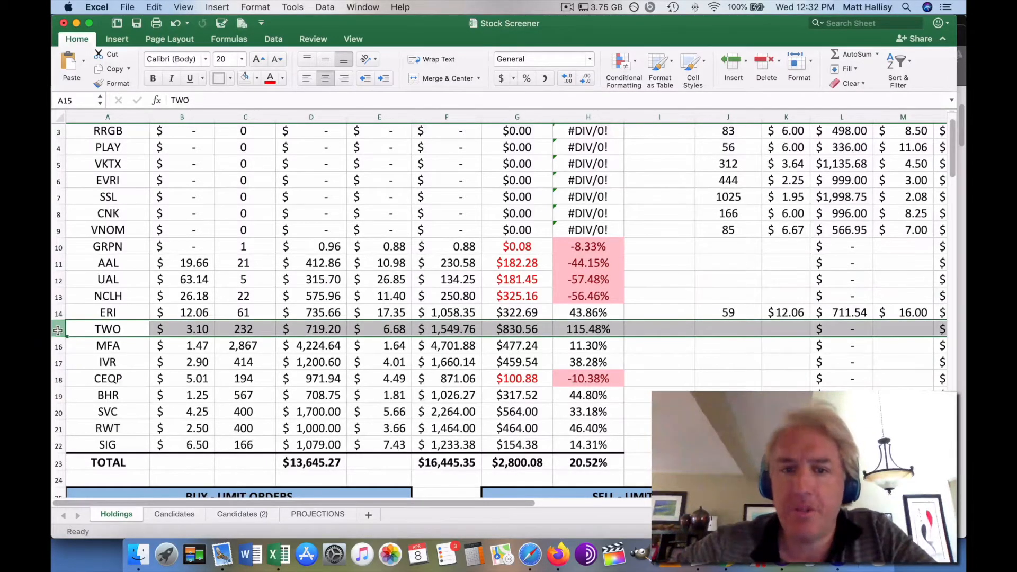
click(205, 329)
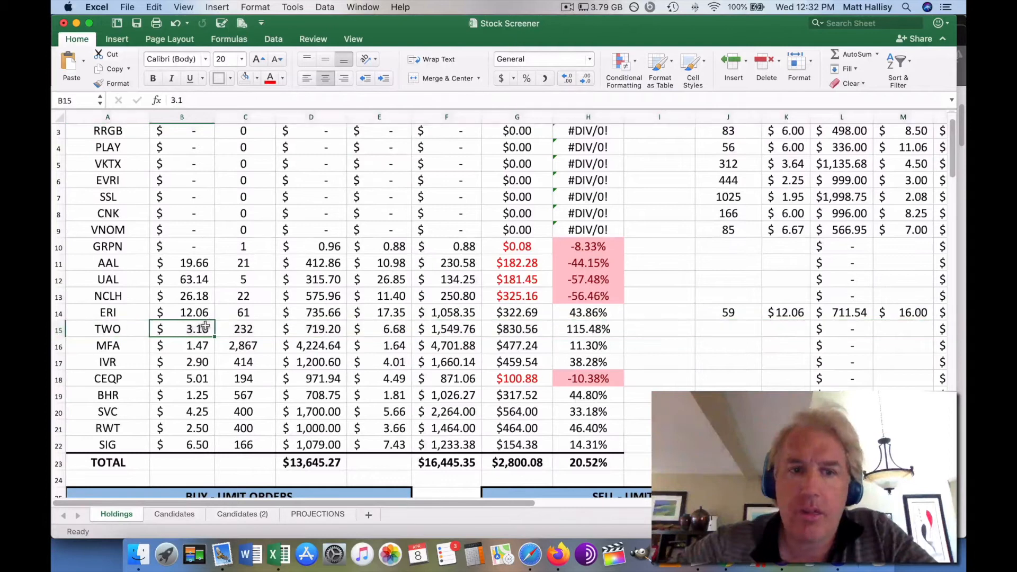
click(392, 329)
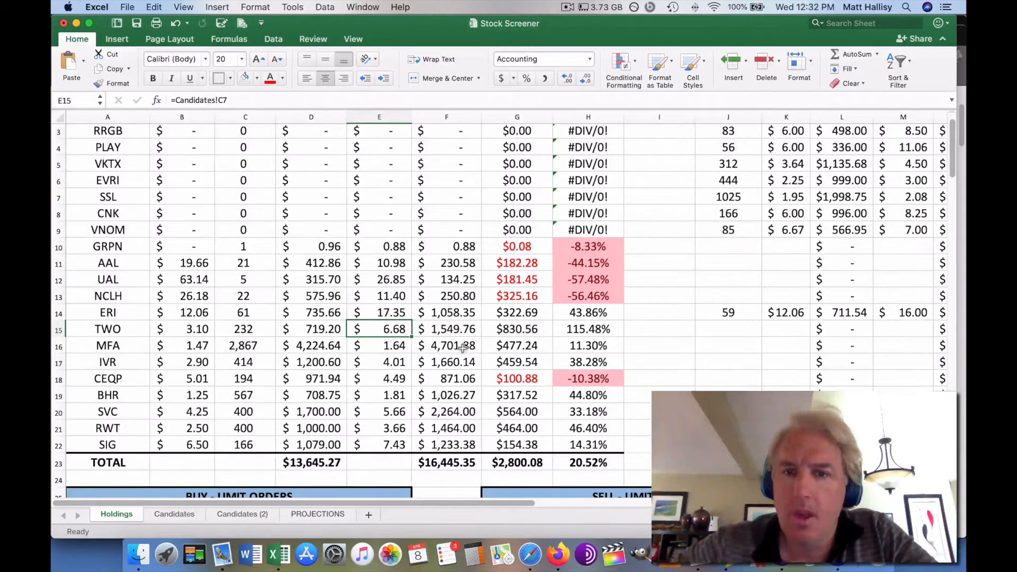
Check the gain percentages for ERI, IVR, BHR, RWT and SIG.
click(584, 314)
click(583, 362)
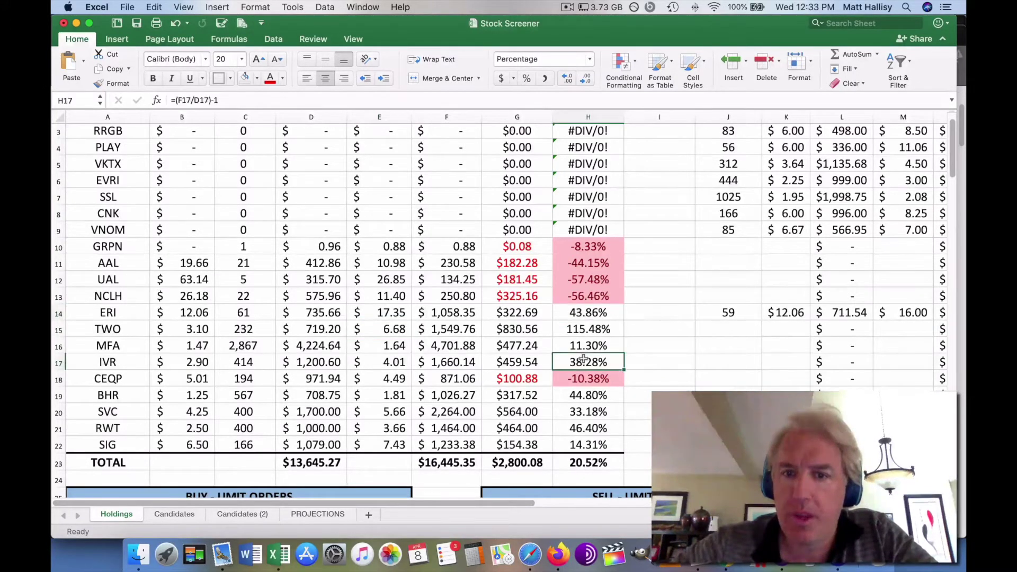
click(588, 395)
click(588, 429)
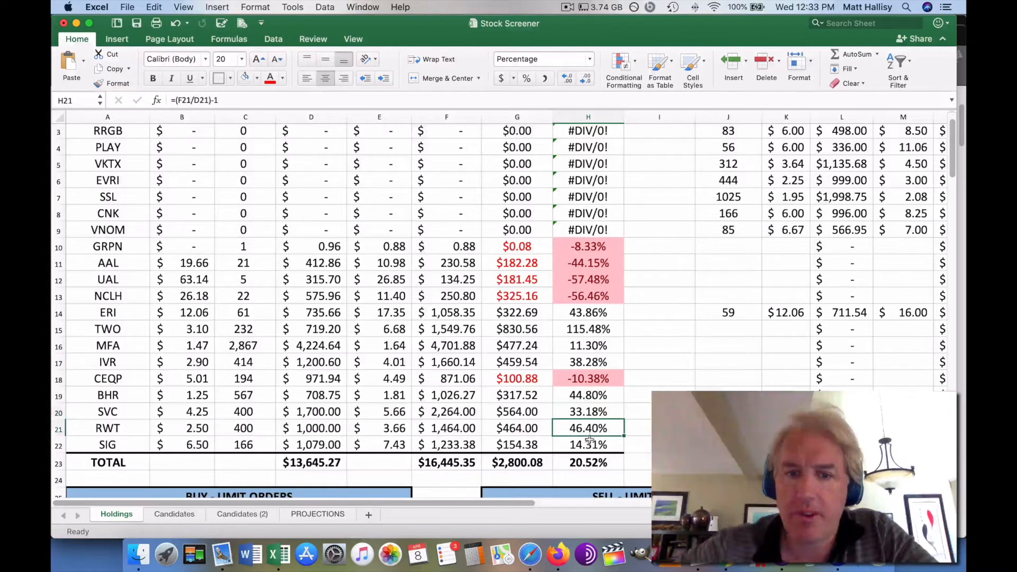
click(591, 445)
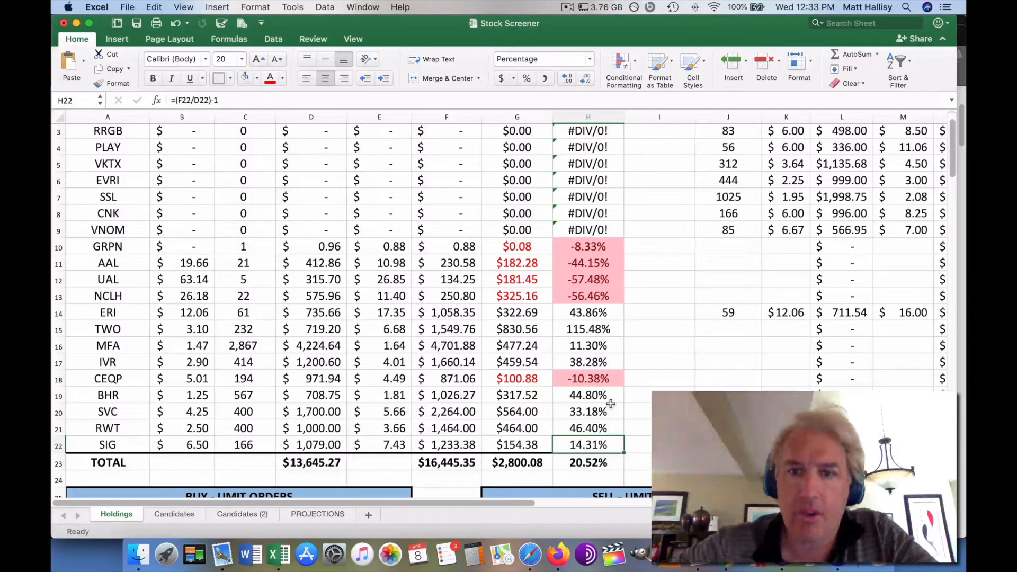
scroll(610, 405, down, 5)
scroll(611, 404, down, 5)
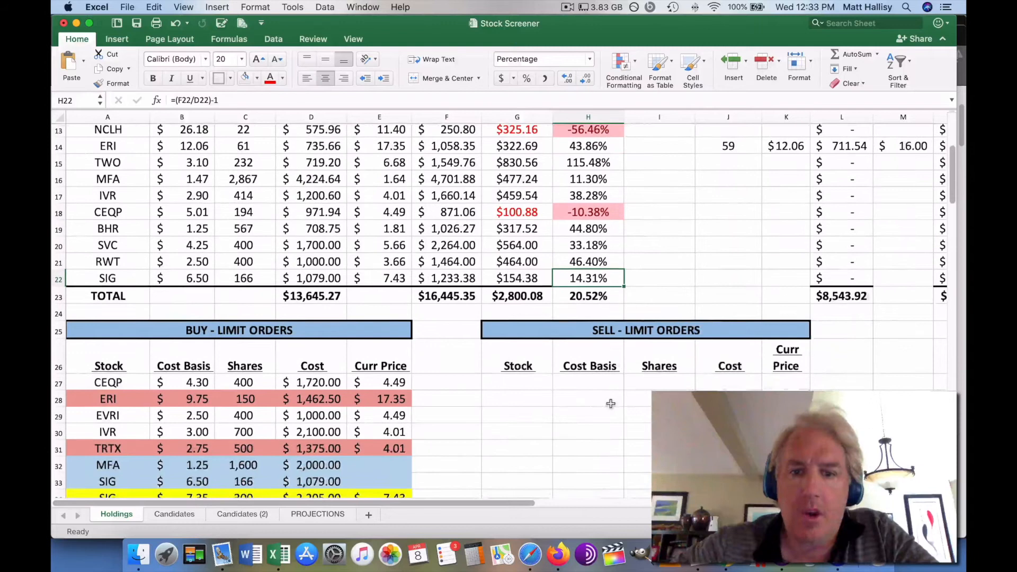
On Candidates (2), review the top upside values and compare ERI and TRTX limit buy prices with current prices.
click(241, 514)
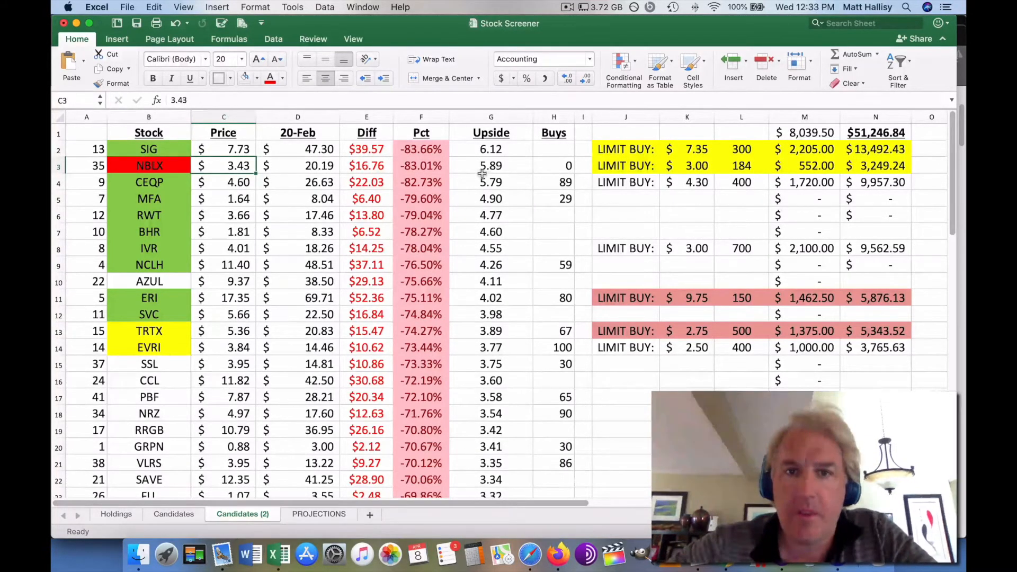
drag(486, 151, 486, 350)
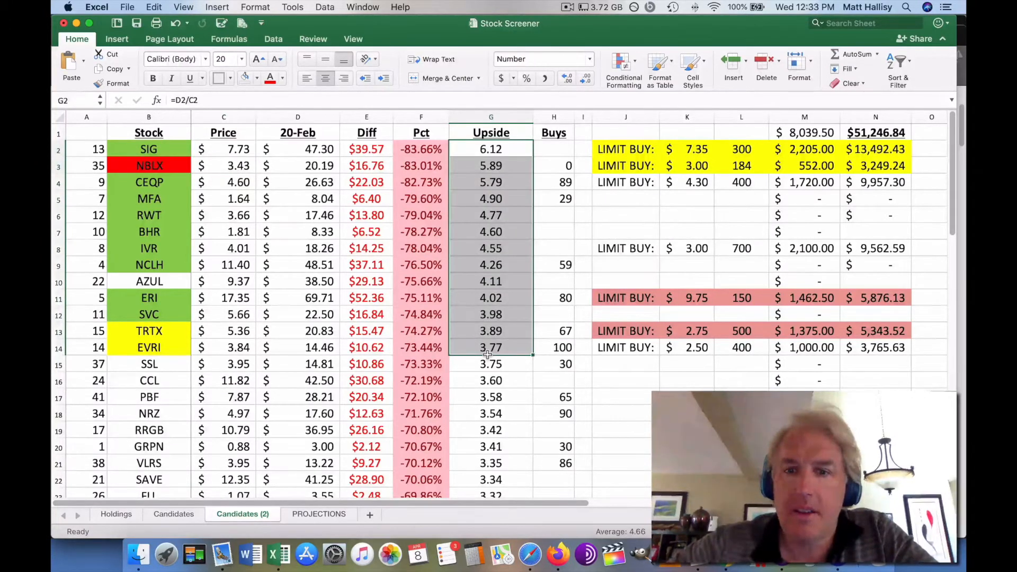
click(622, 298)
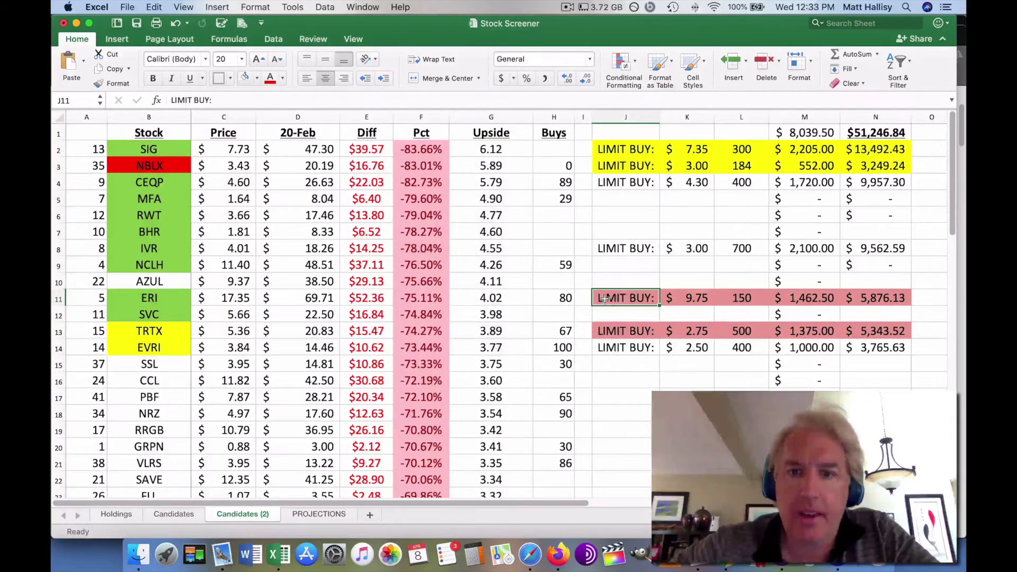
click(687, 297)
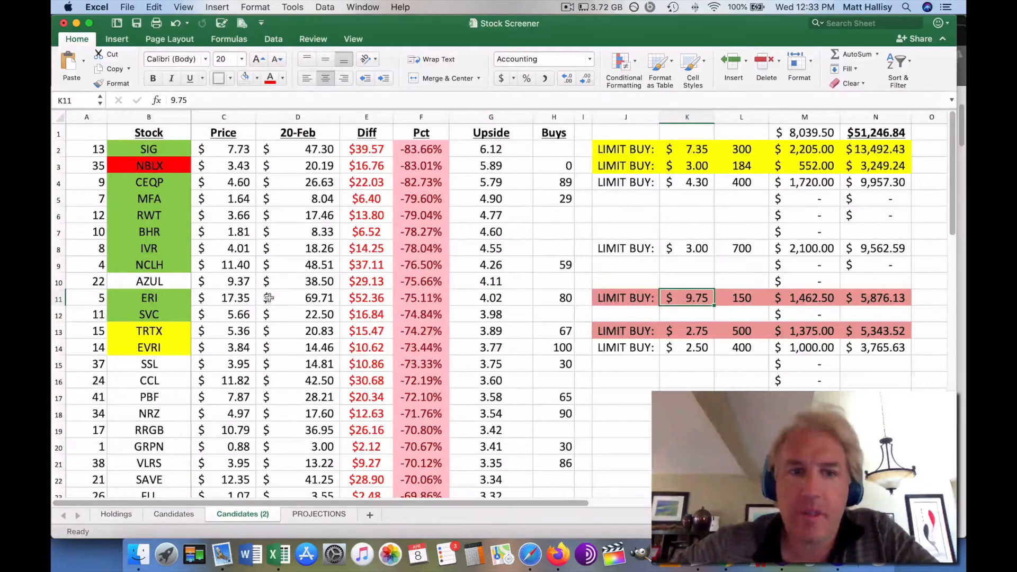
click(239, 298)
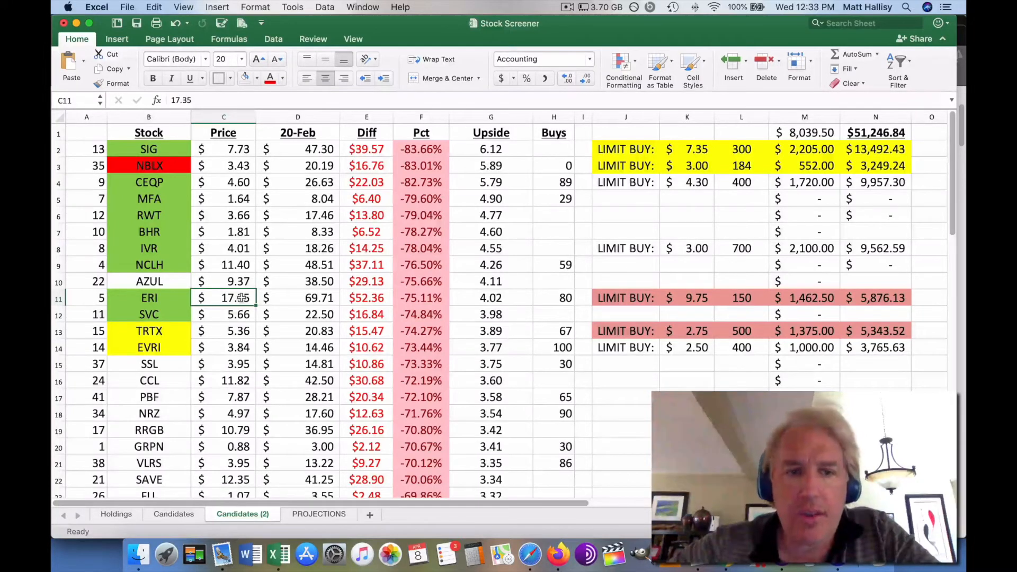
click(610, 298)
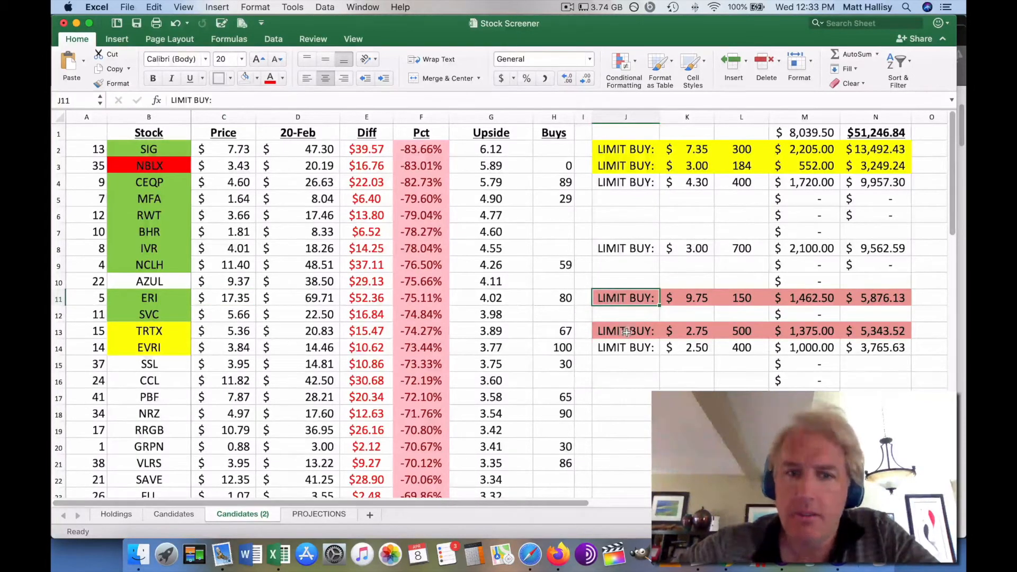
click(679, 332)
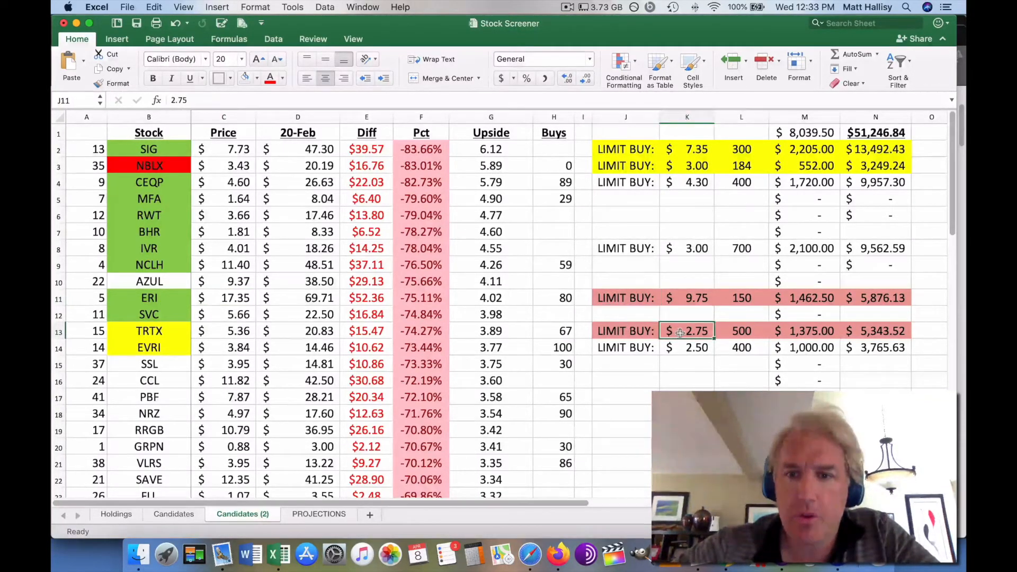
click(231, 332)
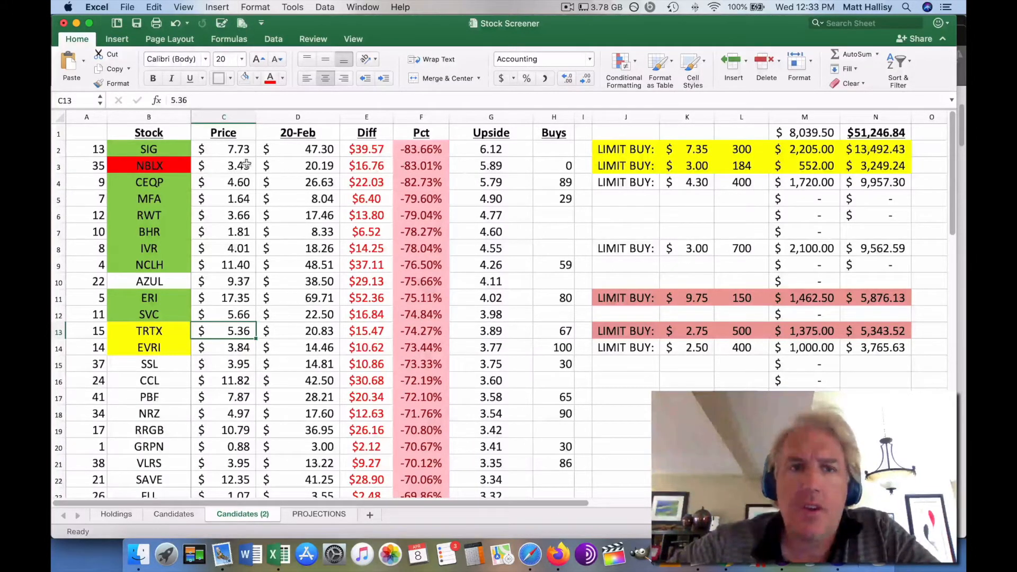
Inspect SIG's upside, limit price, share count, order cost and projected value formulas, then move to NBLX.
click(483, 150)
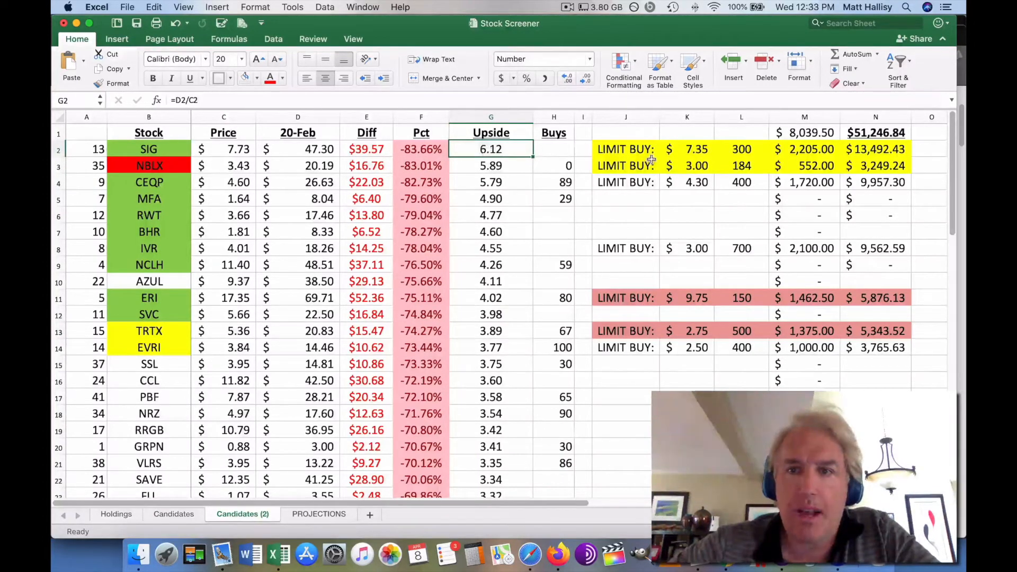
click(238, 152)
click(694, 149)
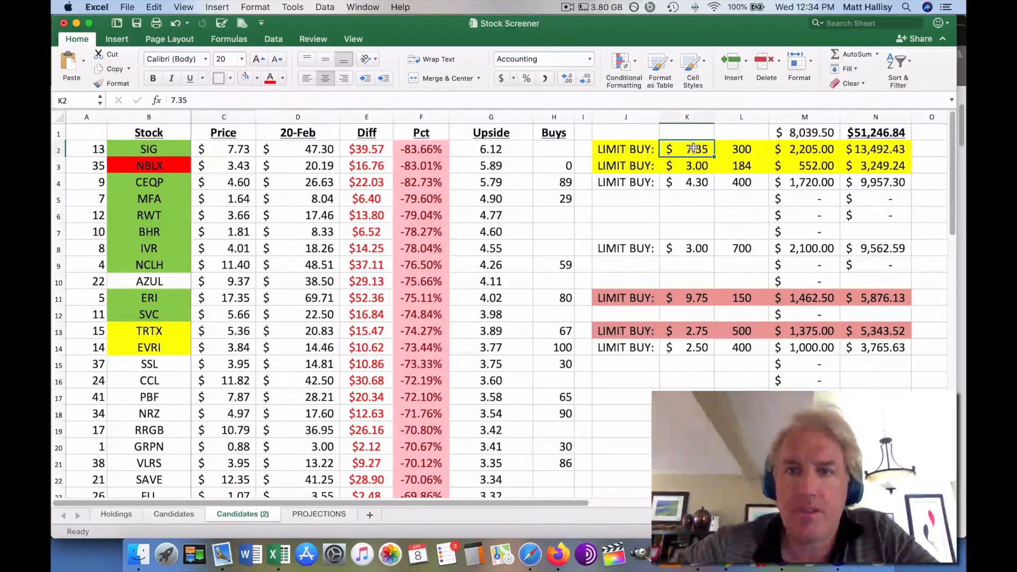
click(747, 149)
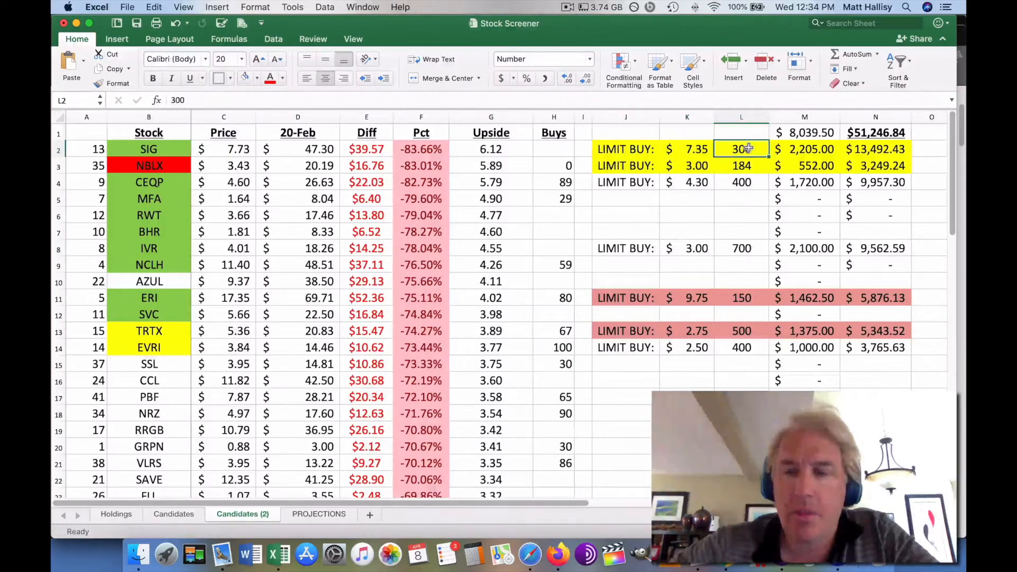
click(806, 151)
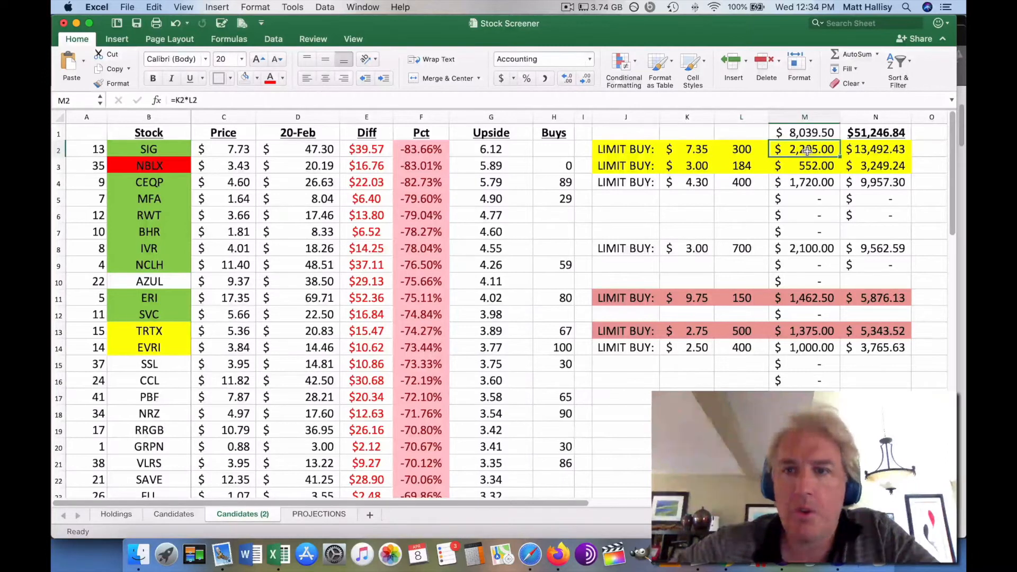
click(866, 151)
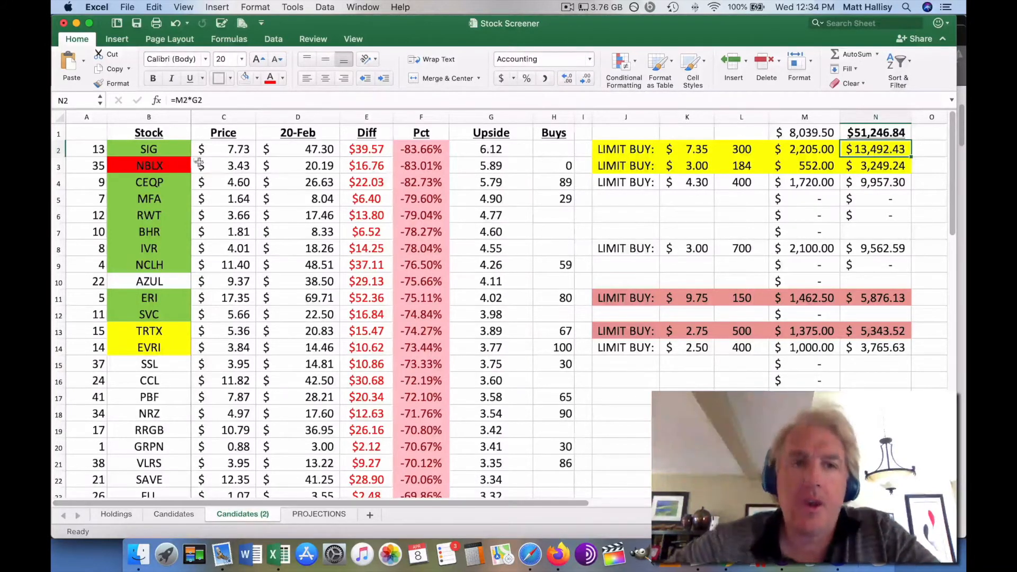
click(177, 165)
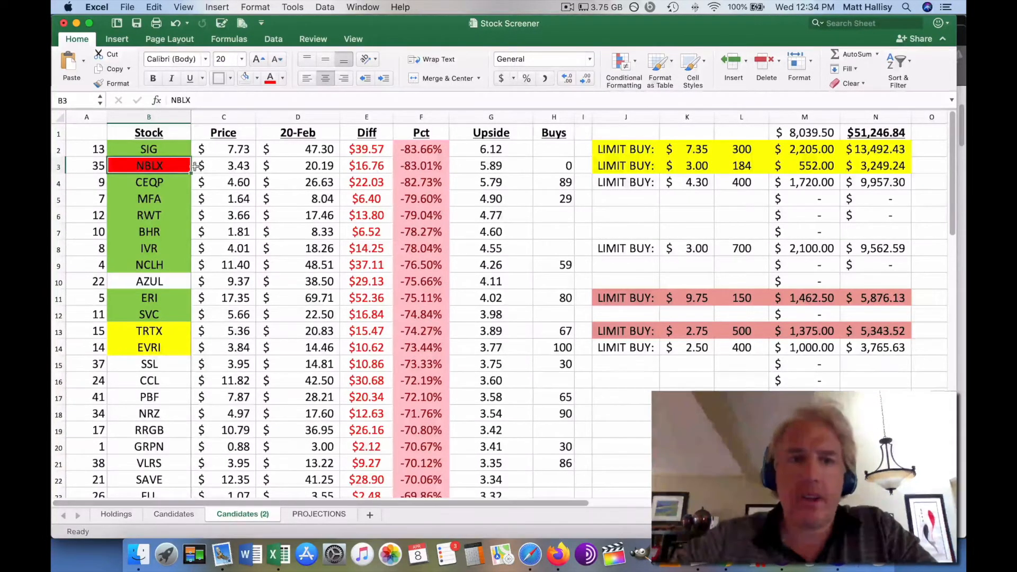
Switch to Robinhood and open NBLX's stock page from the watchlist in a new tab.
click(557, 554)
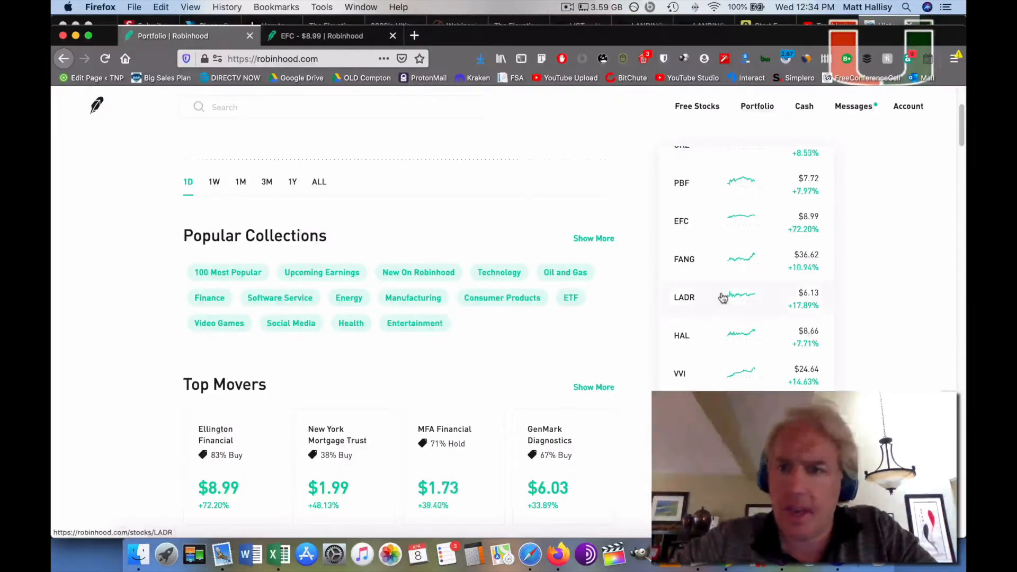
scroll(627, 238, down, 5)
scroll(635, 263, down, 3)
scroll(722, 297, up, 2)
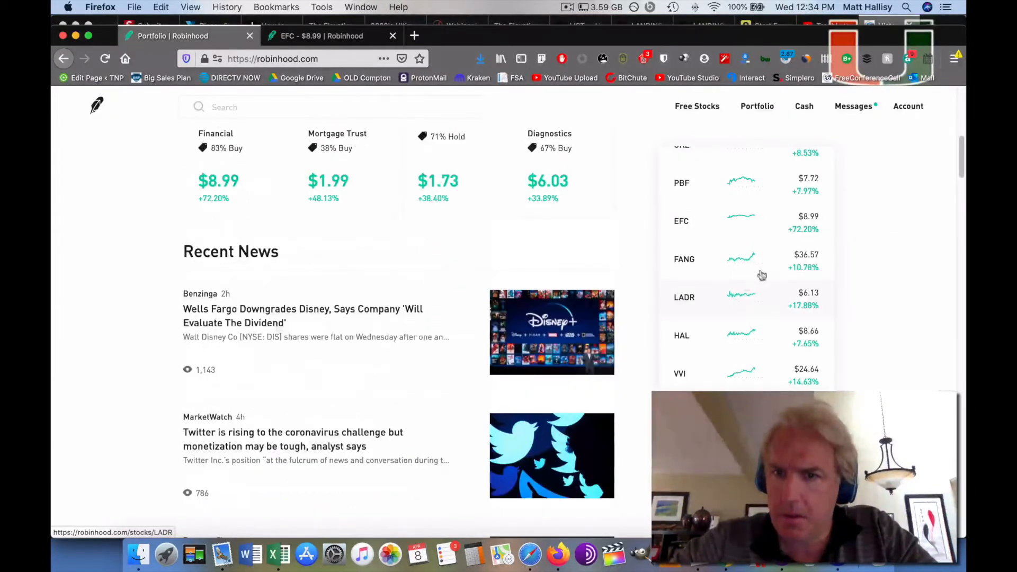
scroll(763, 270, down, 5)
scroll(780, 239, down, 3)
scroll(786, 231, down, 5)
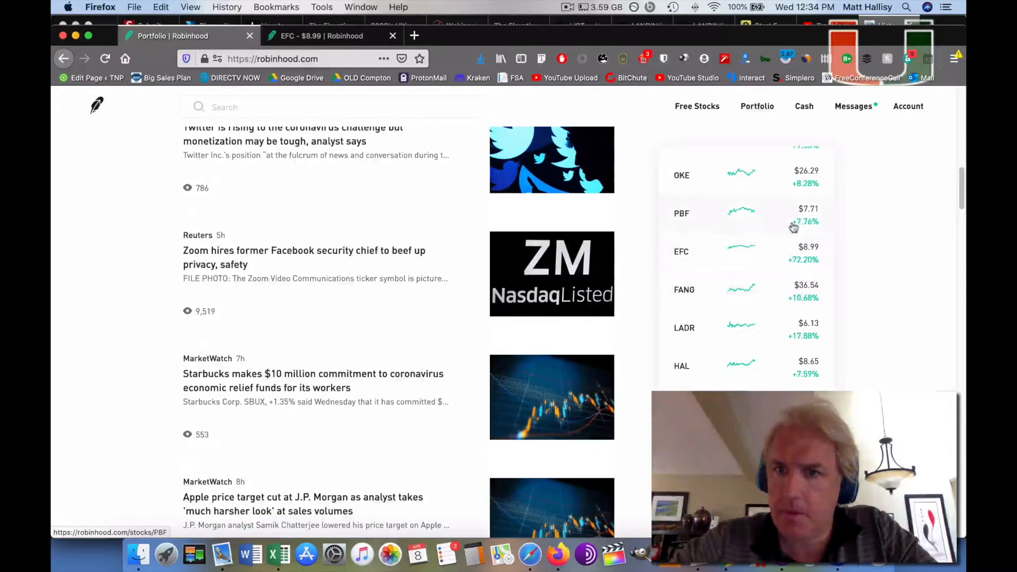
scroll(791, 229, down, 5)
scroll(794, 228, down, 5)
scroll(793, 228, down, 3)
scroll(793, 227, down, 4)
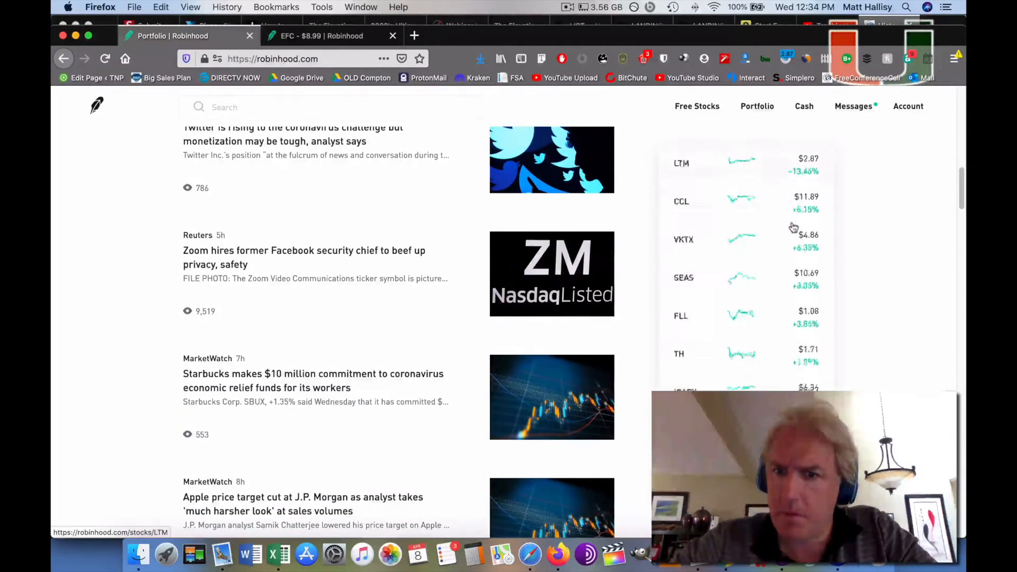
scroll(793, 228, down, 4)
scroll(793, 227, down, 4)
scroll(793, 227, down, 3)
scroll(792, 227, down, 1)
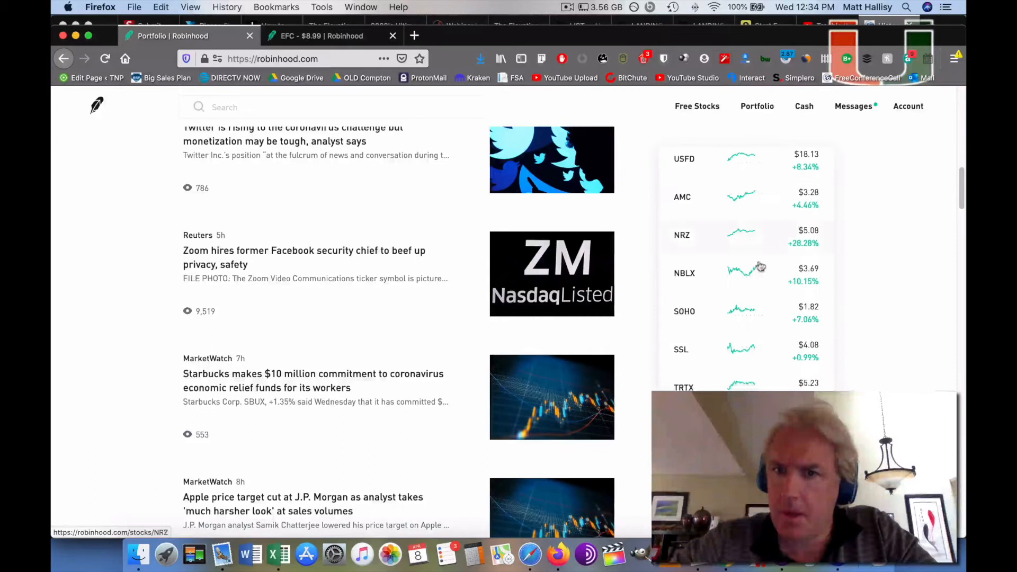
right_click(743, 275)
click(858, 273)
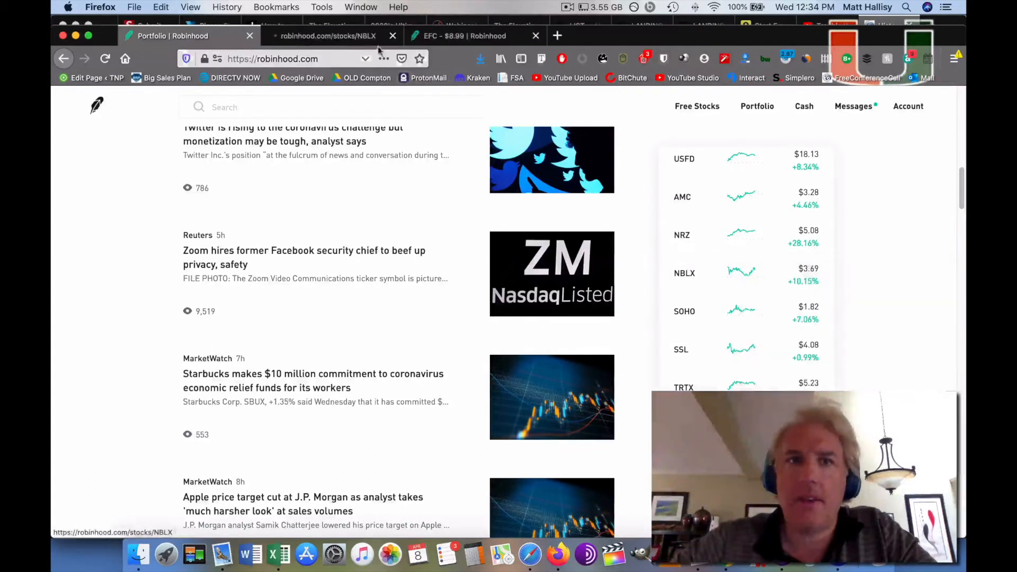
Review NBLX's 1M, 1W and 3M price charts and analyst ratings, then return to the Stock Screener workbook.
click(334, 36)
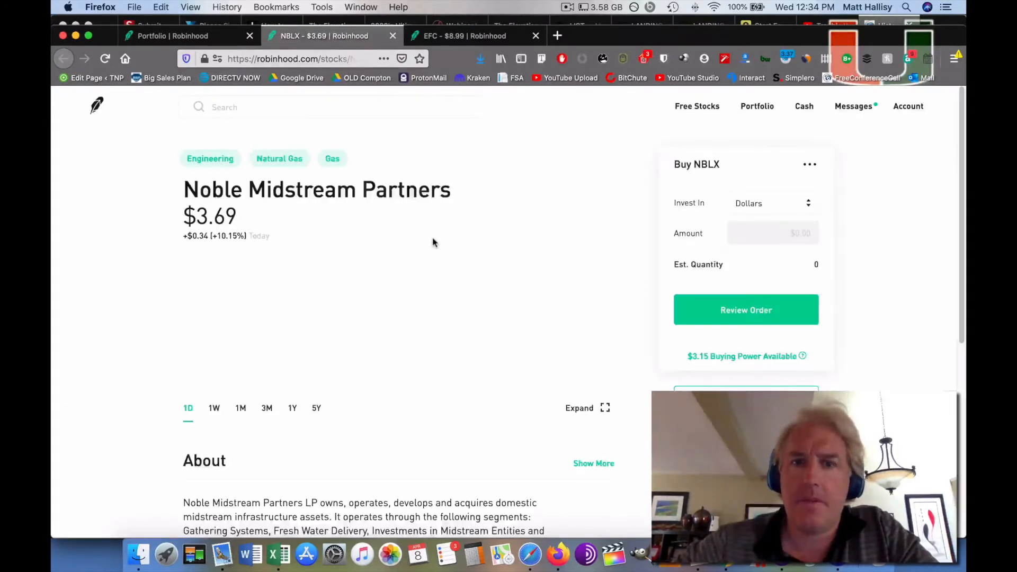
scroll(433, 242, down, 3)
scroll(433, 243, down, 1)
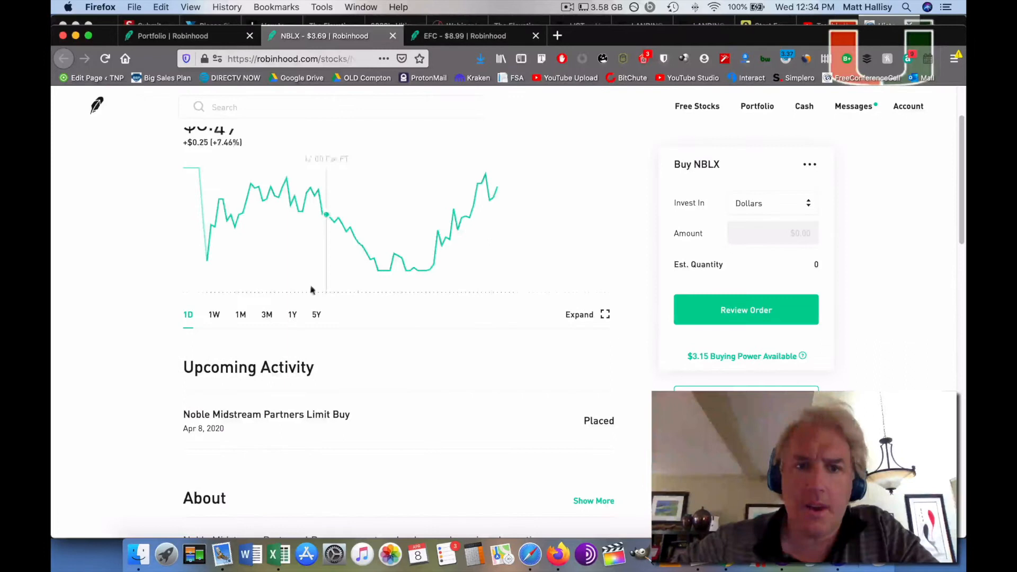
click(241, 315)
scroll(456, 338, up, 2)
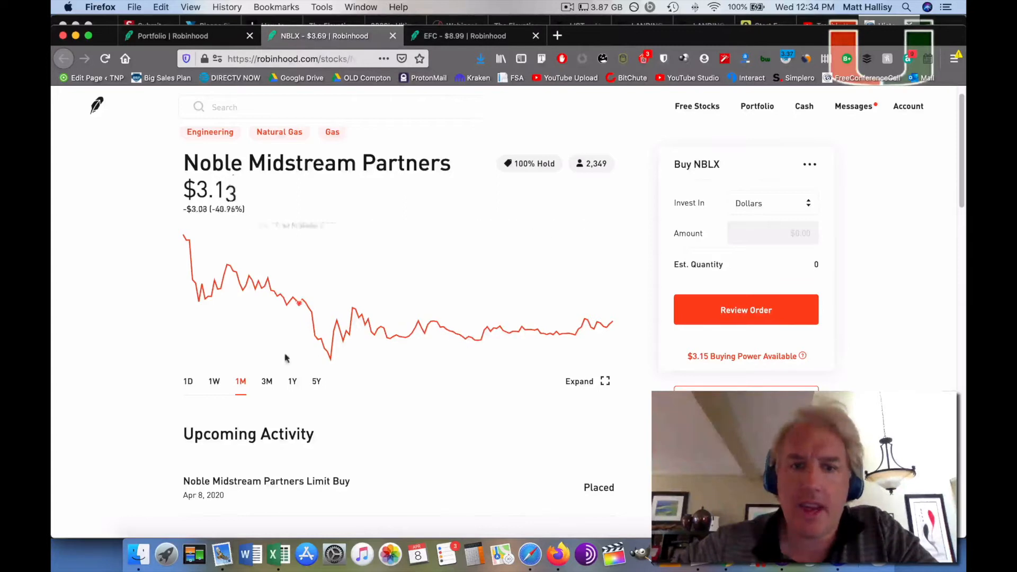
click(214, 381)
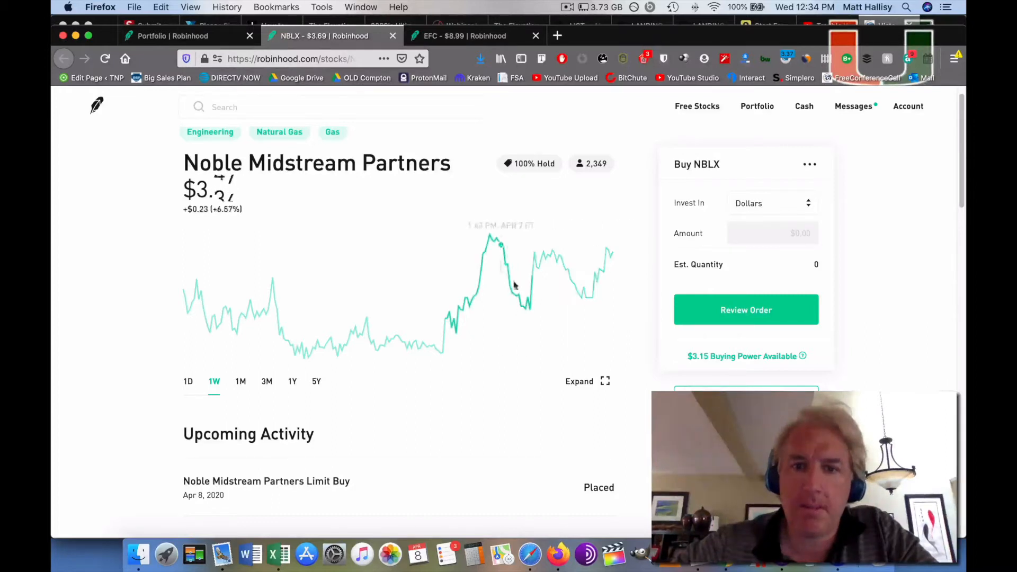
click(267, 382)
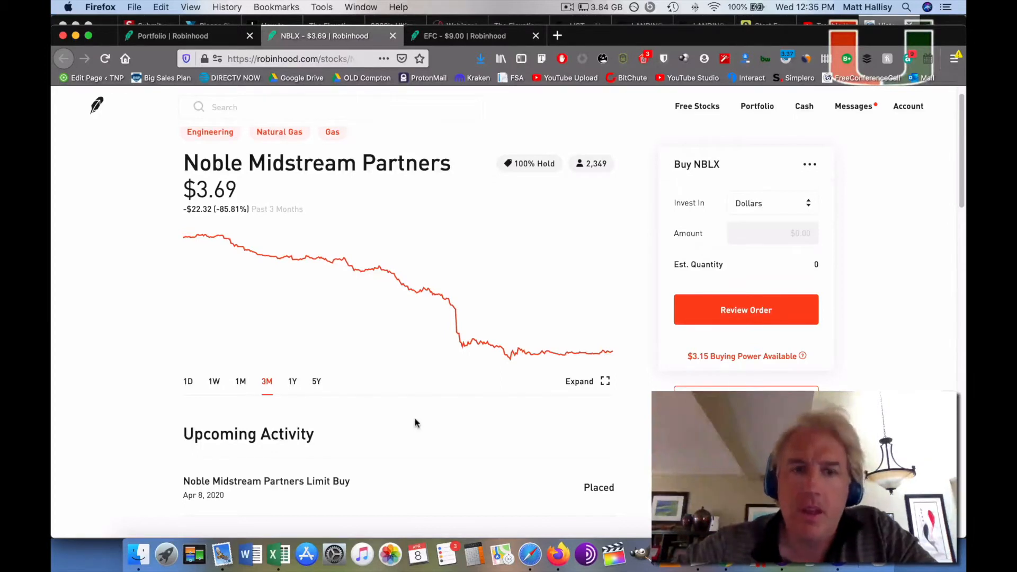
scroll(415, 424, down, 3)
scroll(415, 423, down, 4)
scroll(415, 423, down, 3)
scroll(415, 424, down, 5)
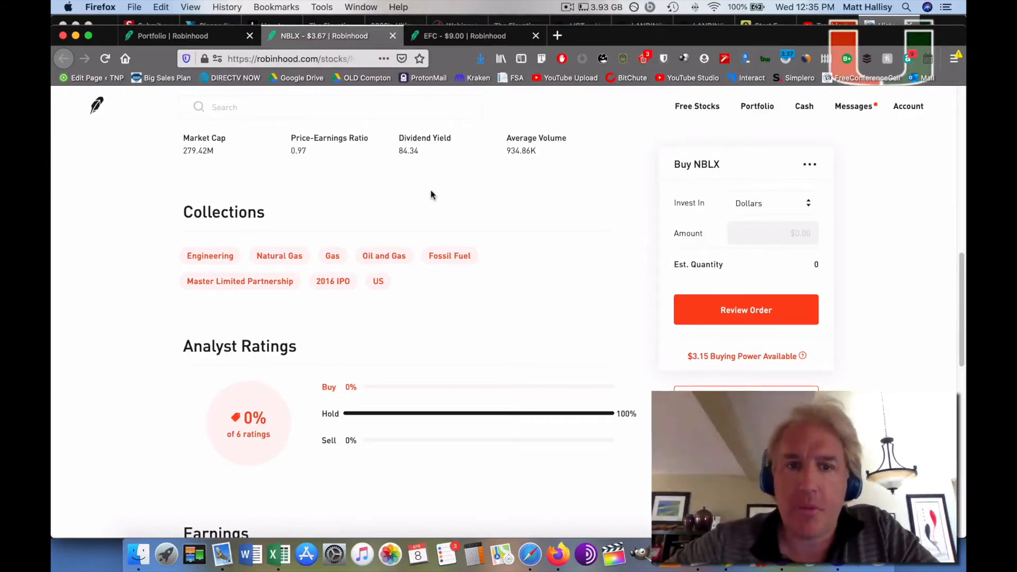
click(278, 554)
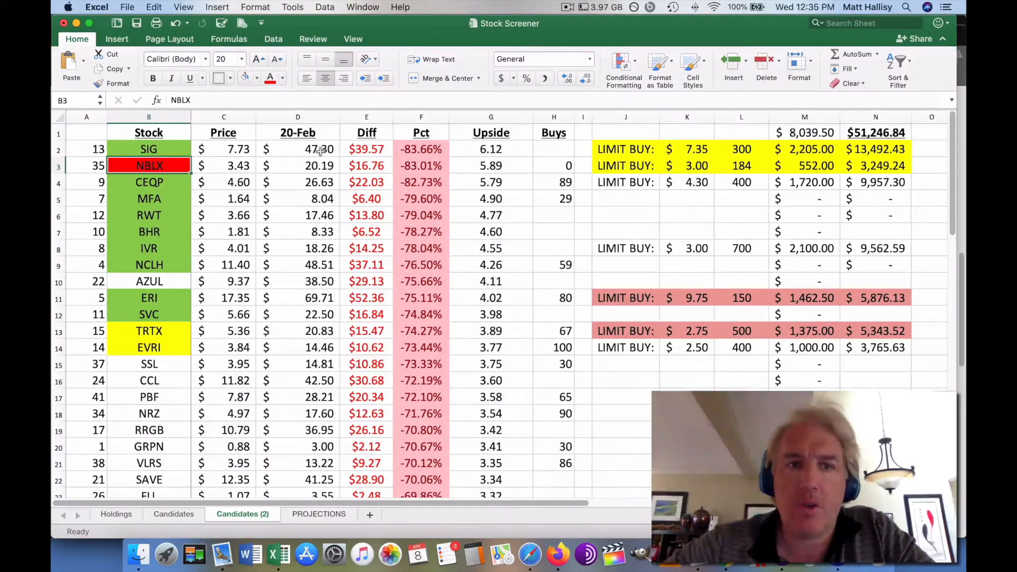
Verify NBLX's current price, $3.00 limit price, 184 shares, order cost and upside value formulas in row 3.
click(234, 165)
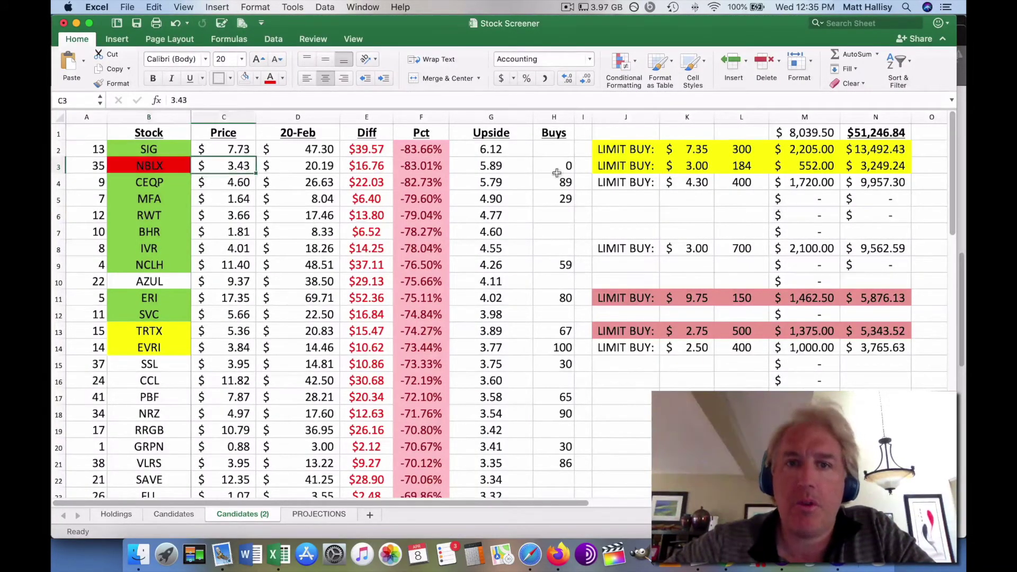
click(692, 165)
click(742, 165)
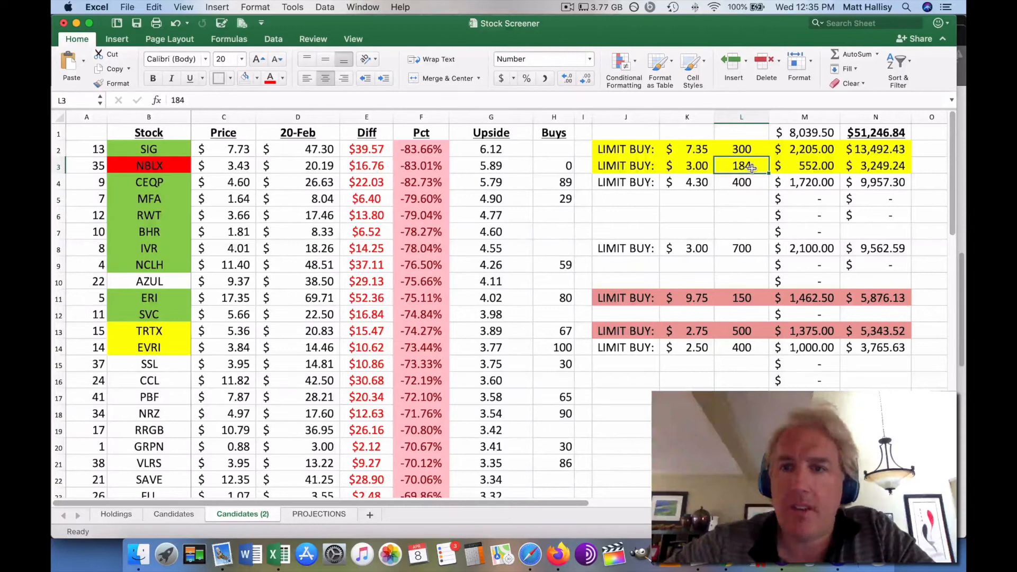
click(817, 168)
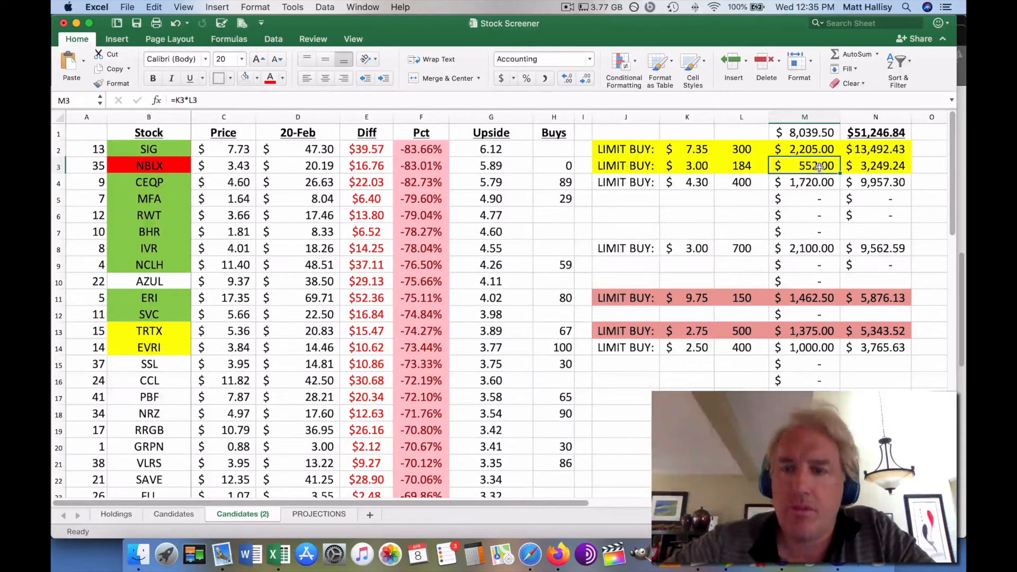
click(874, 167)
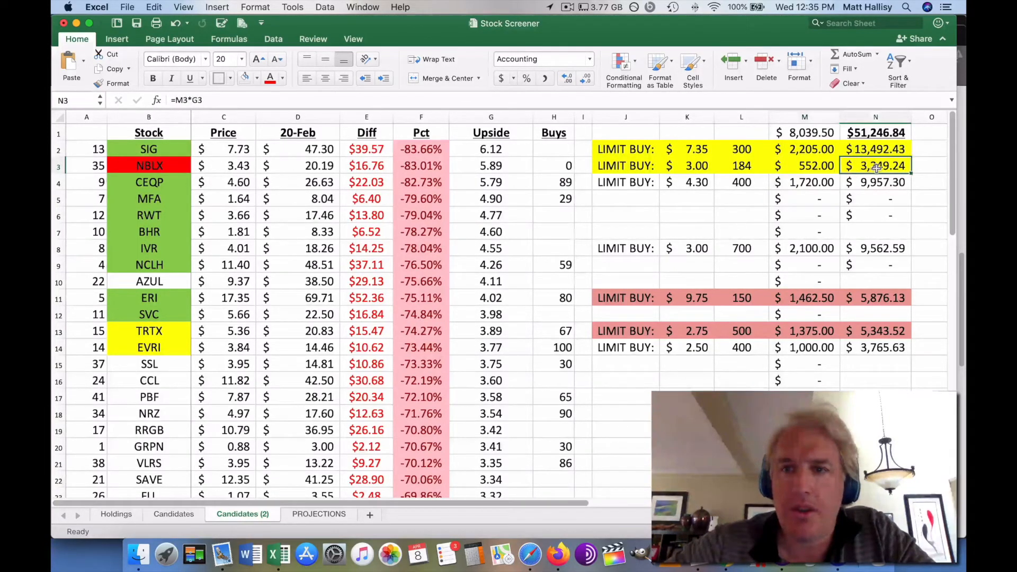
click(827, 168)
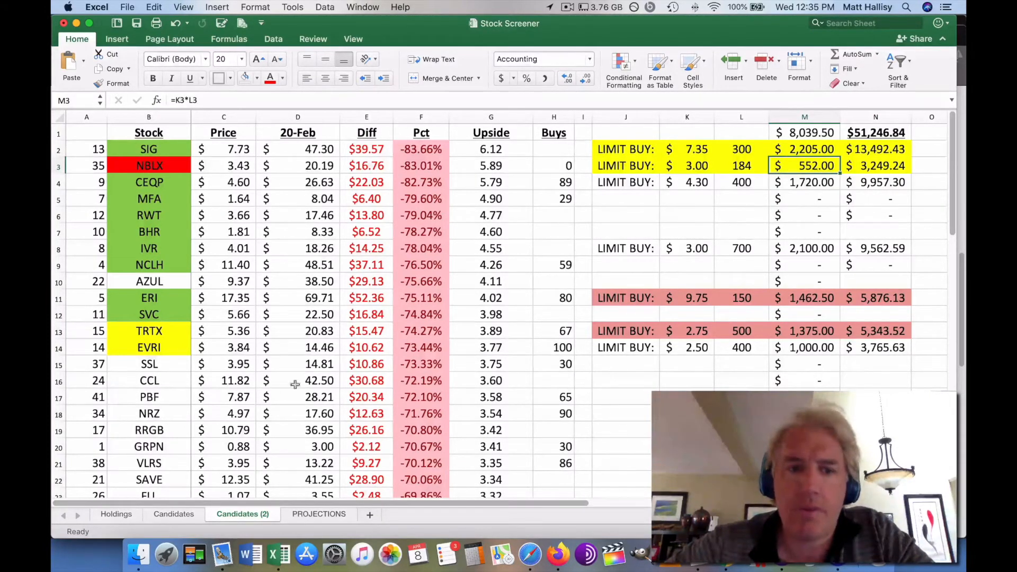
On the Holdings sheet, review the sell-order cells and the ERI, TRTX and SIG buy-order rows.
click(117, 514)
scroll(318, 319, down, 5)
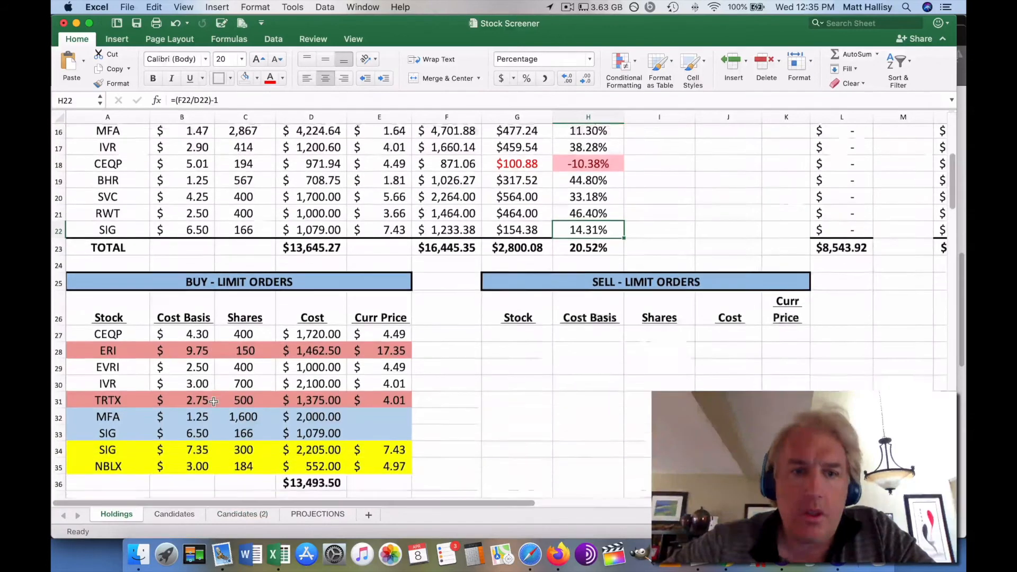
scroll(319, 318, down, 5)
drag(528, 293, 539, 429)
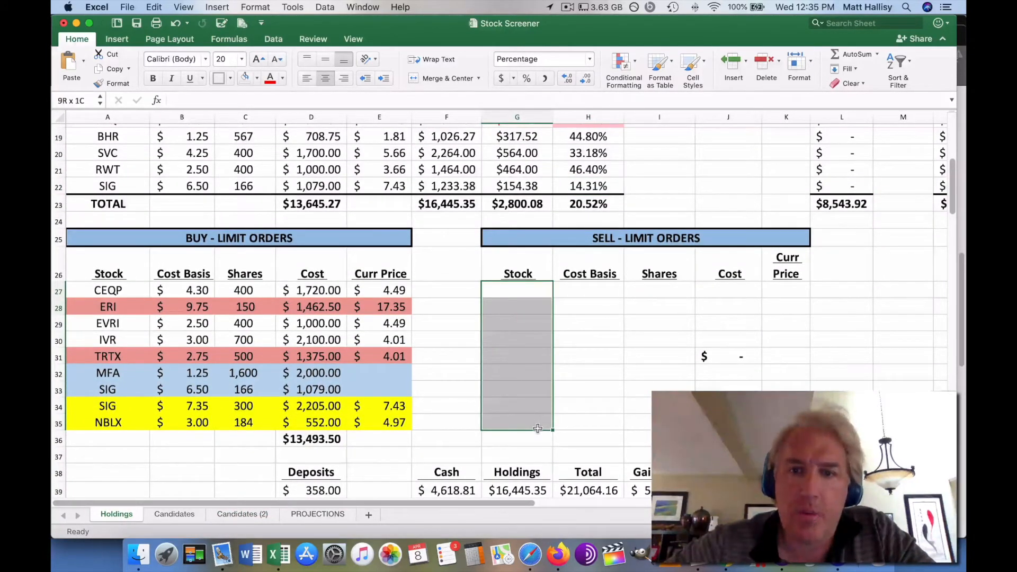
drag(538, 430, 538, 429)
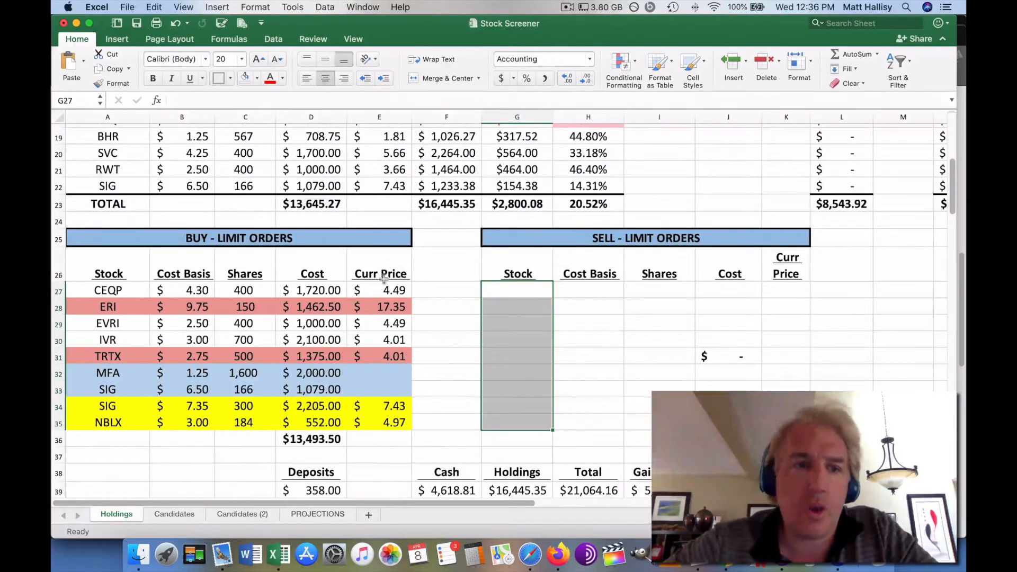
click(59, 307)
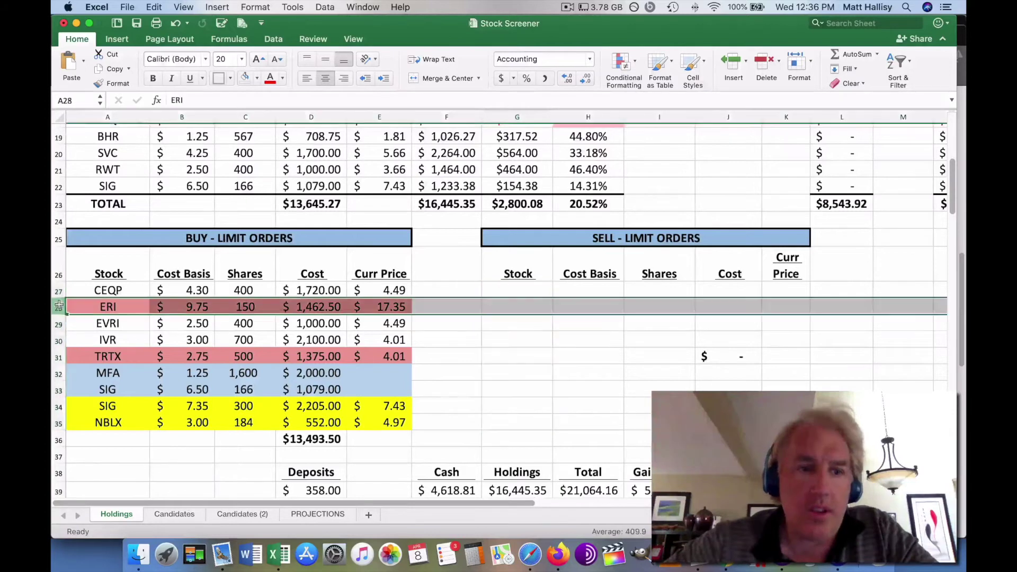
click(58, 356)
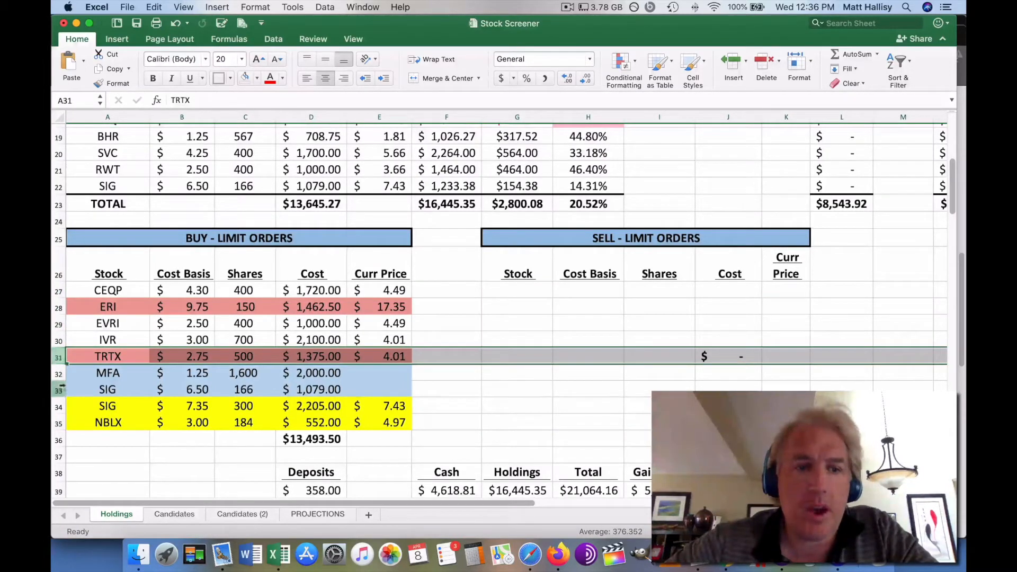
click(58, 406)
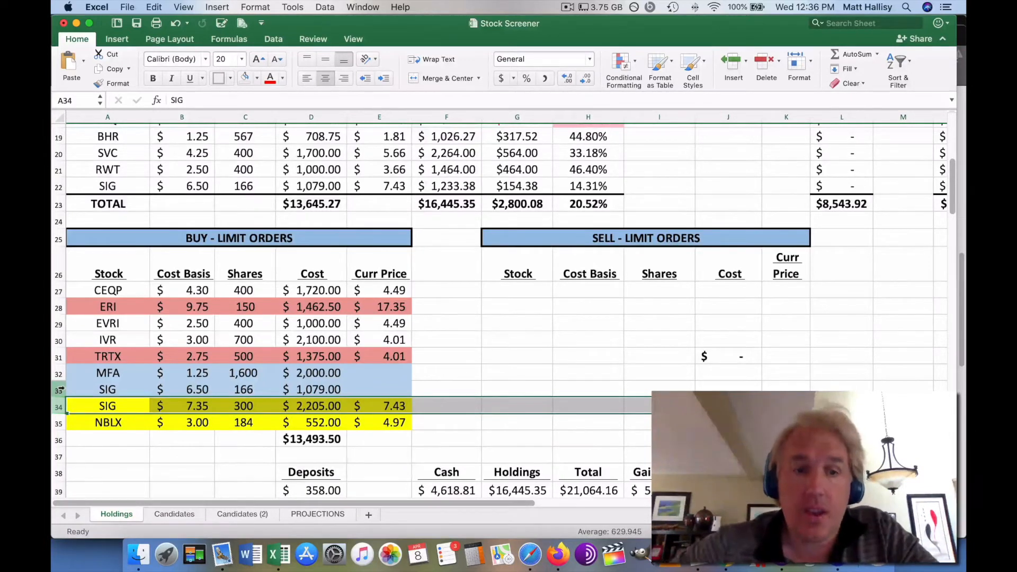
click(58, 390)
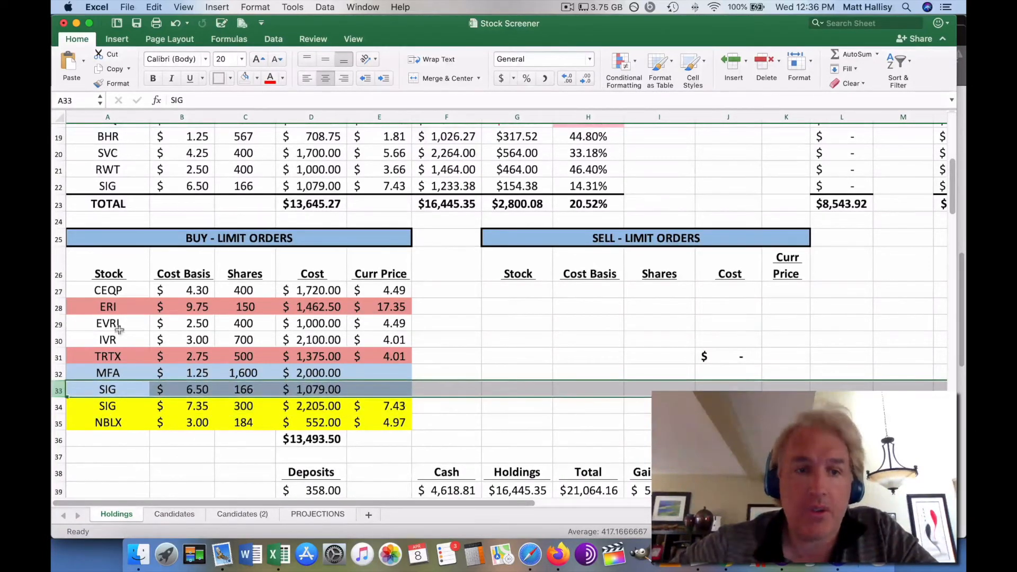
Check SIG's 6.50 cost basis and 14.31% gain, then the MFA limit order's 1,600 share count.
click(194, 185)
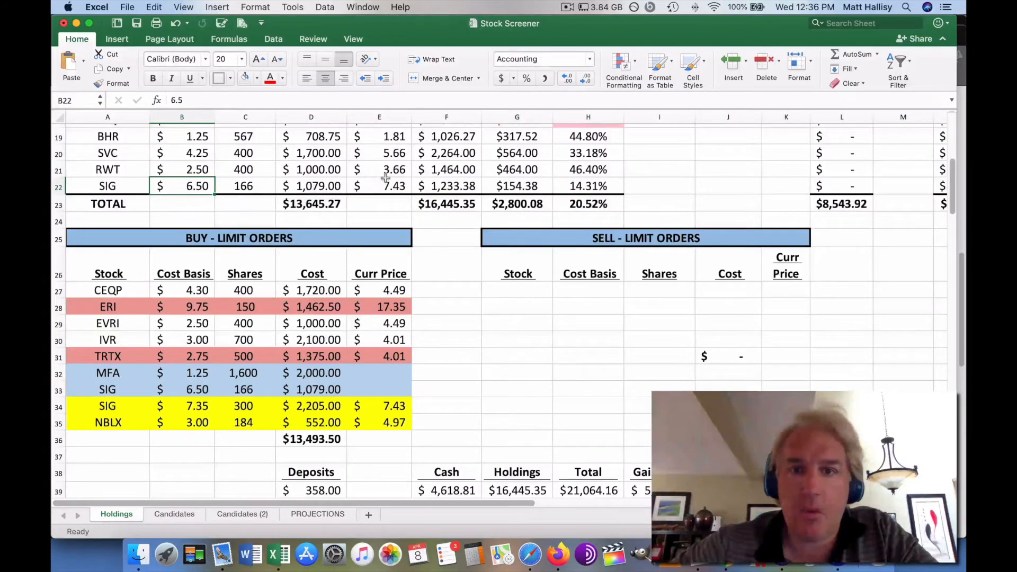
click(580, 186)
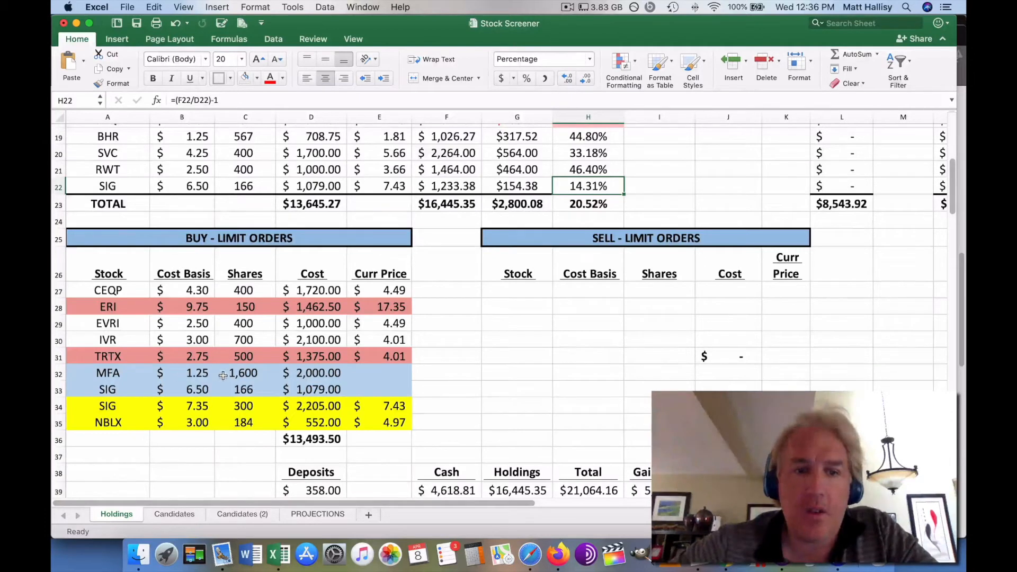
click(249, 374)
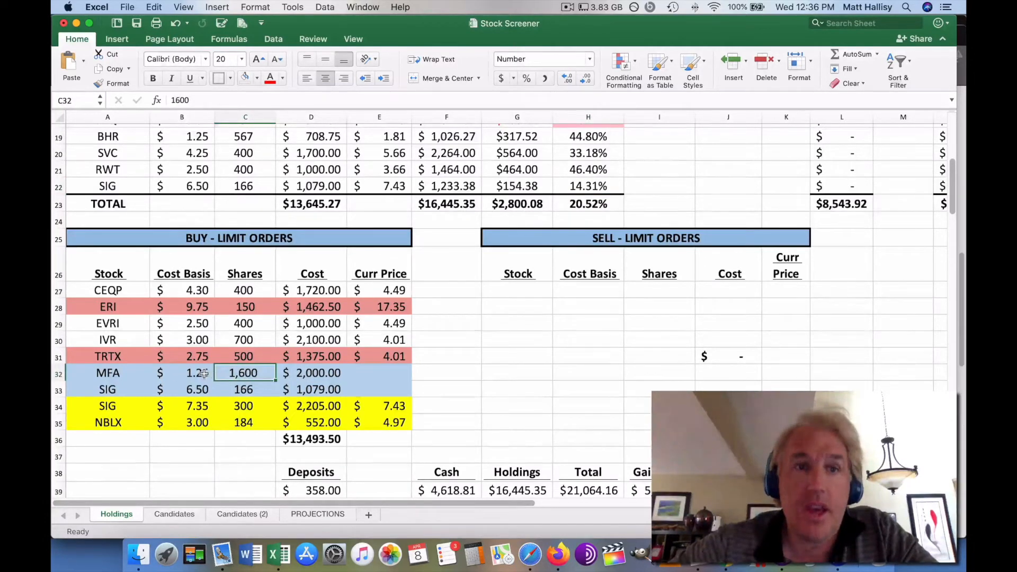
scroll(201, 373, up, 3)
scroll(199, 319, up, 2)
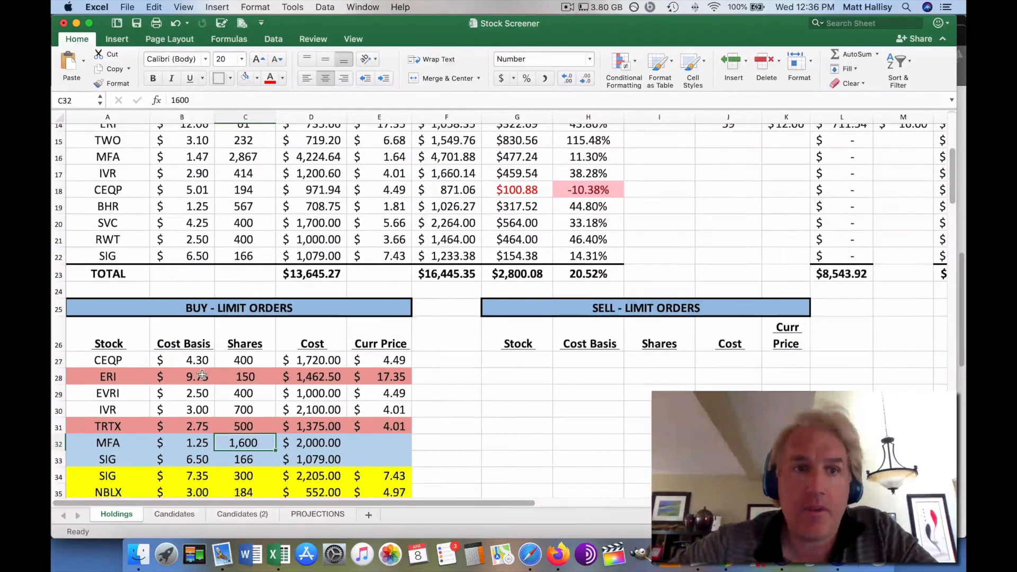
click(197, 158)
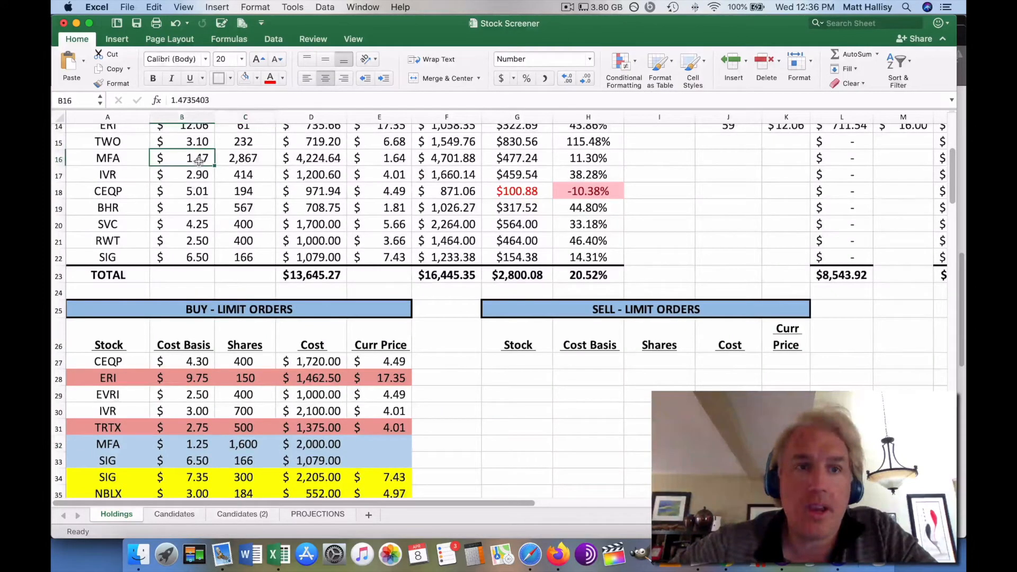
click(59, 159)
scroll(111, 162, up, 3)
scroll(112, 163, up, 5)
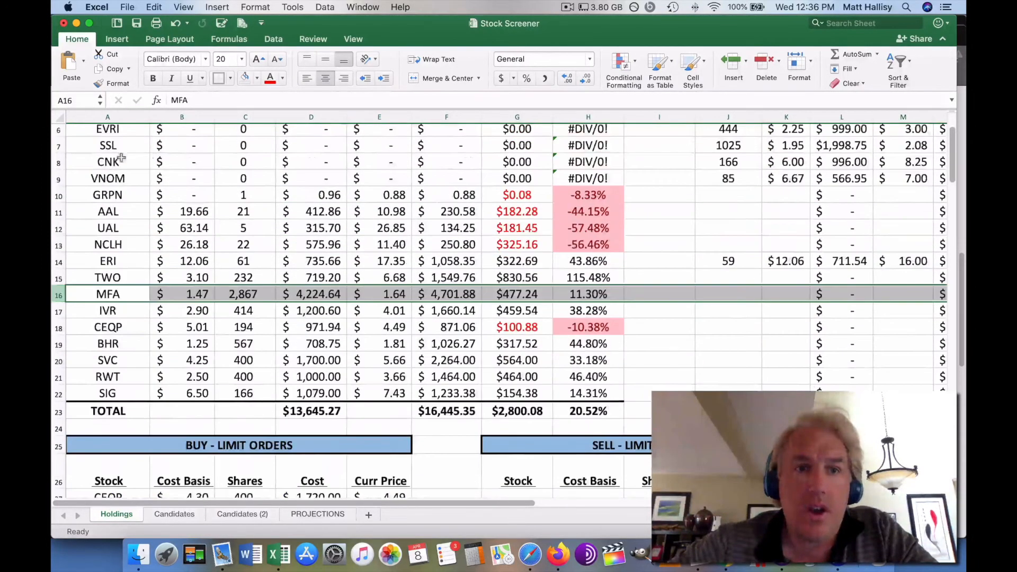
scroll(180, 176, up, 5)
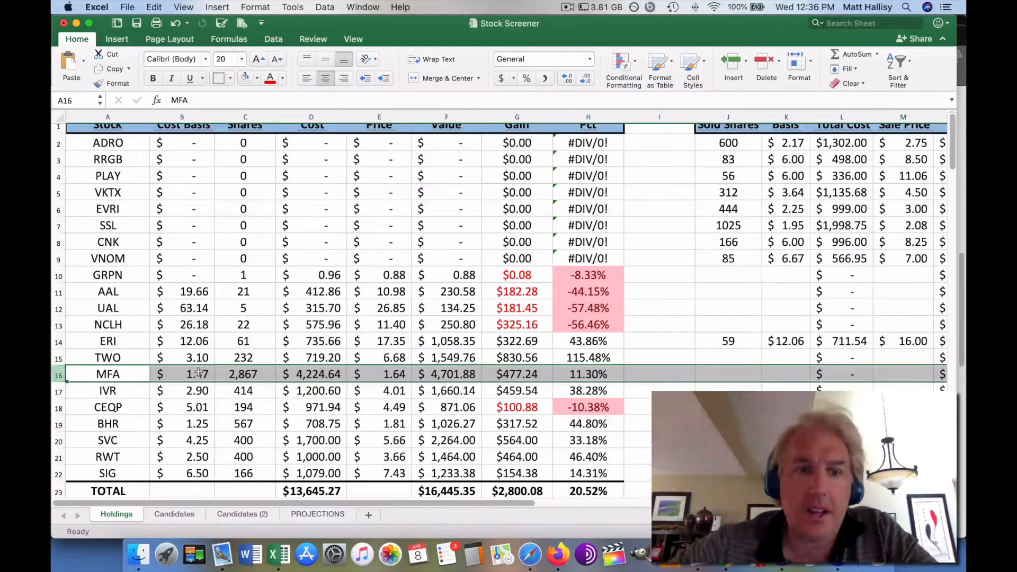
scroll(198, 373, down, 5)
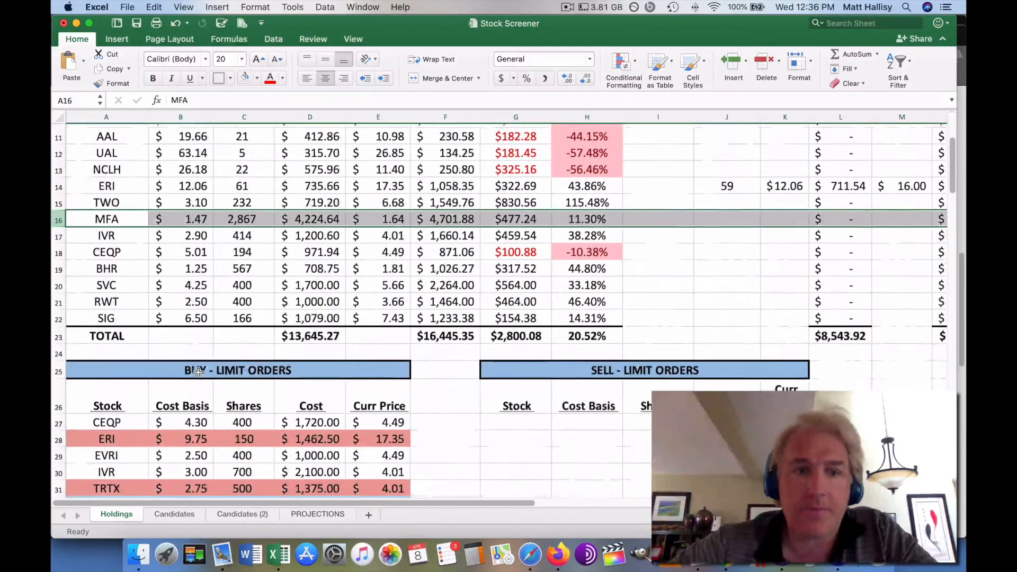
scroll(197, 373, down, 3)
scroll(197, 372, down, 3)
scroll(197, 373, down, 4)
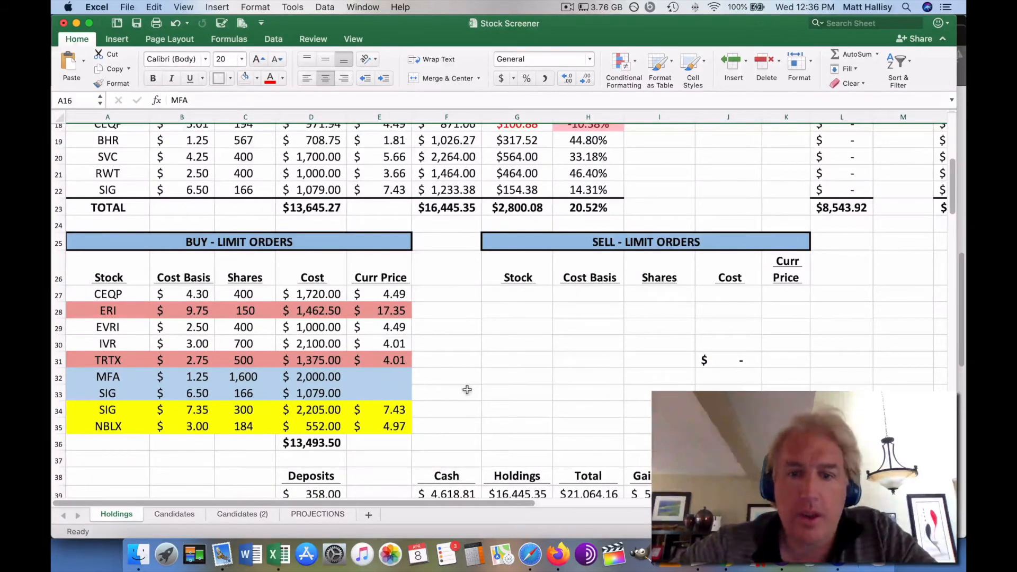
scroll(468, 389, down, 3)
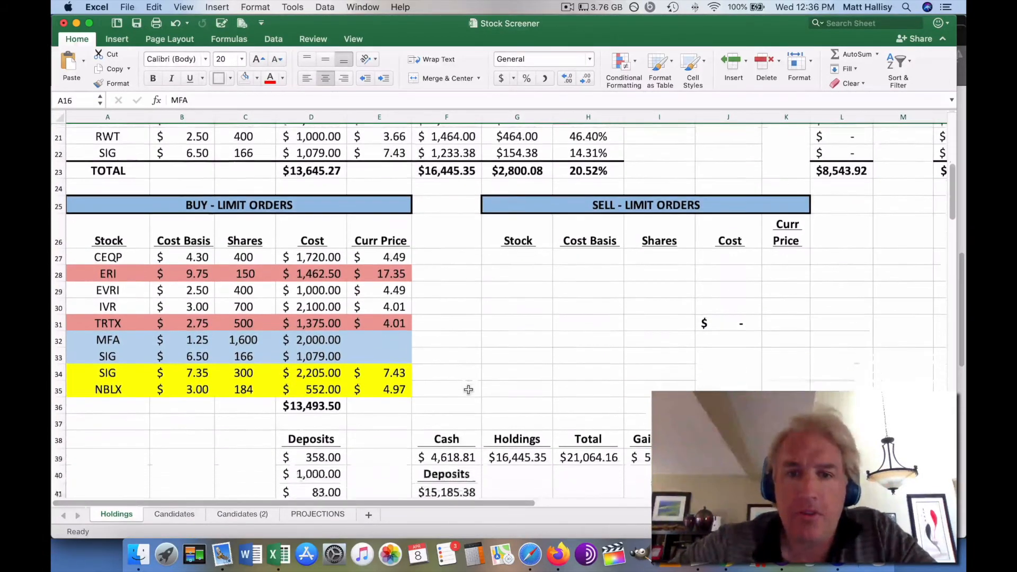
scroll(467, 390, down, 2)
scroll(468, 390, down, 3)
scroll(468, 389, down, 3)
scroll(468, 389, down, 4)
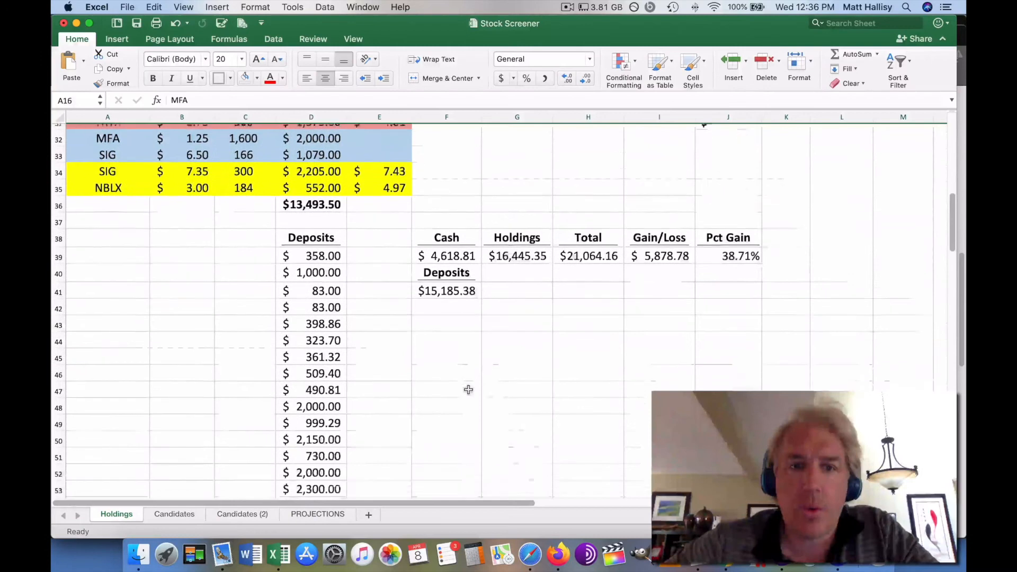
scroll(468, 389, down, 3)
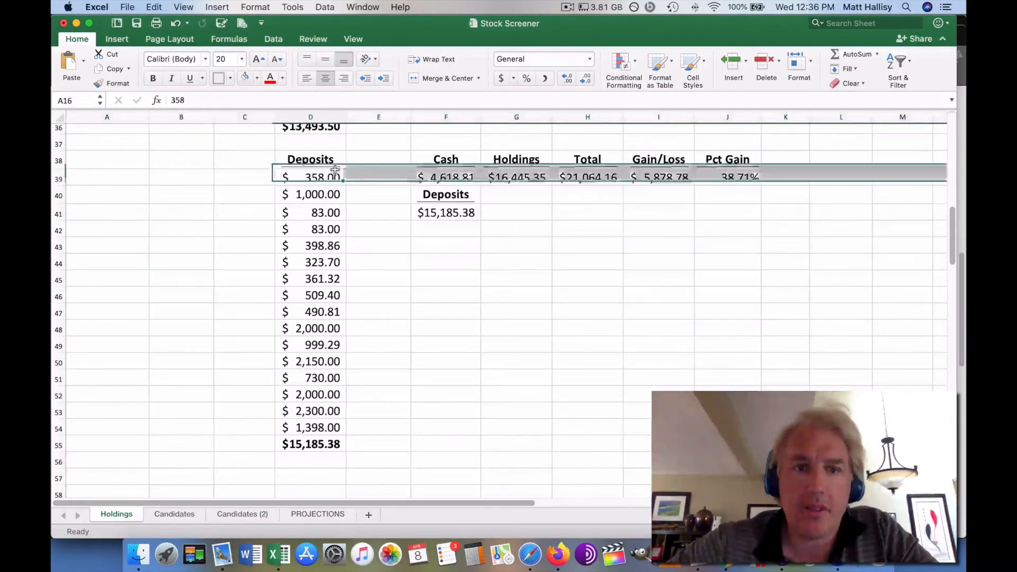
drag(326, 177, 345, 430)
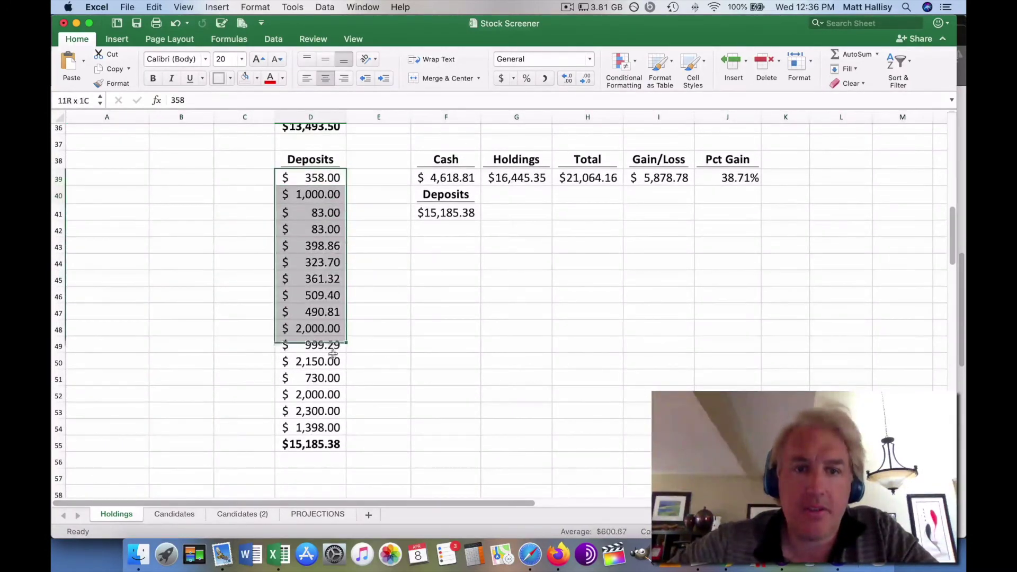
click(337, 443)
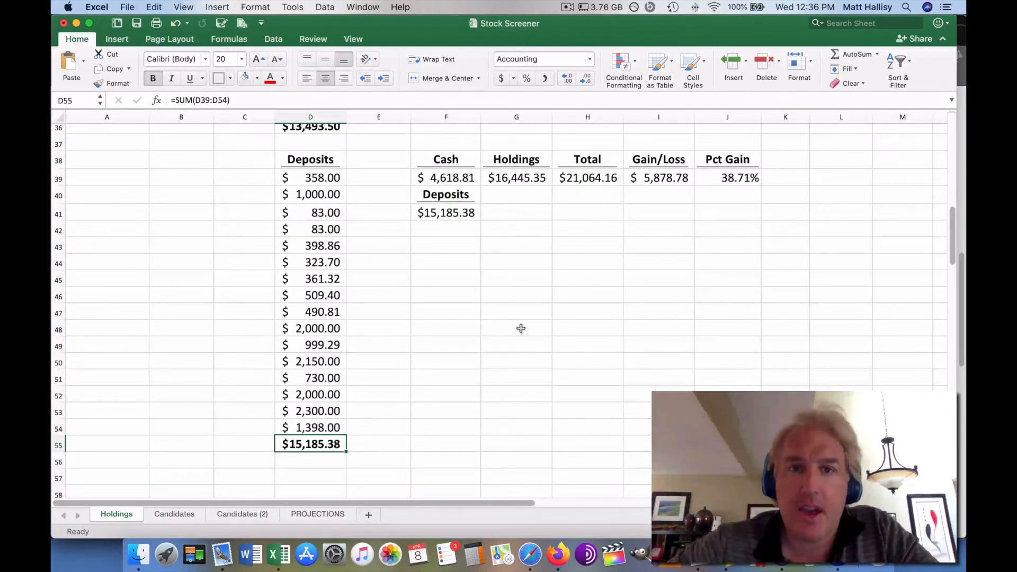
scroll(520, 328, up, 3)
scroll(520, 329, up, 3)
click(449, 288)
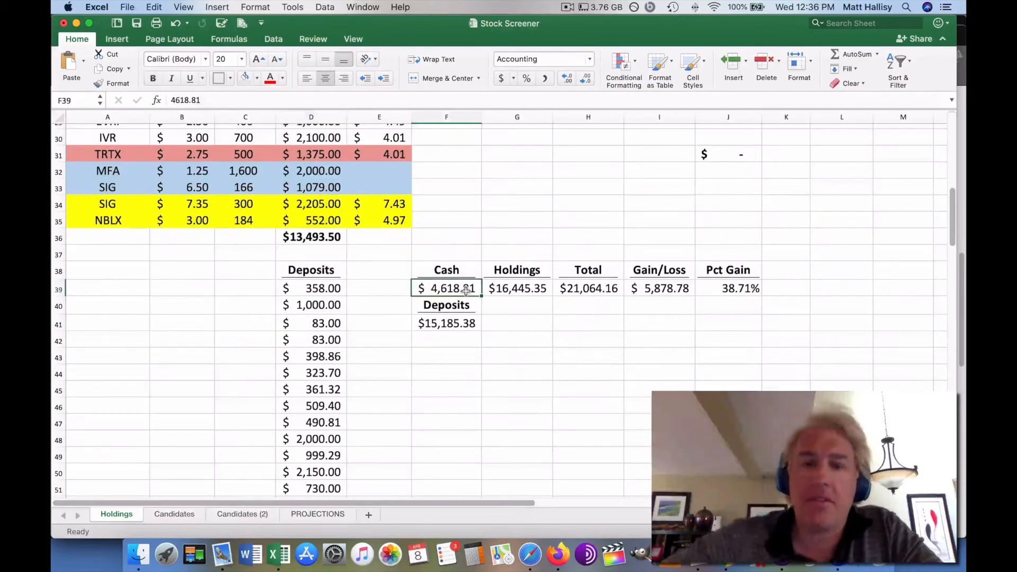
scroll(328, 197, up, 2)
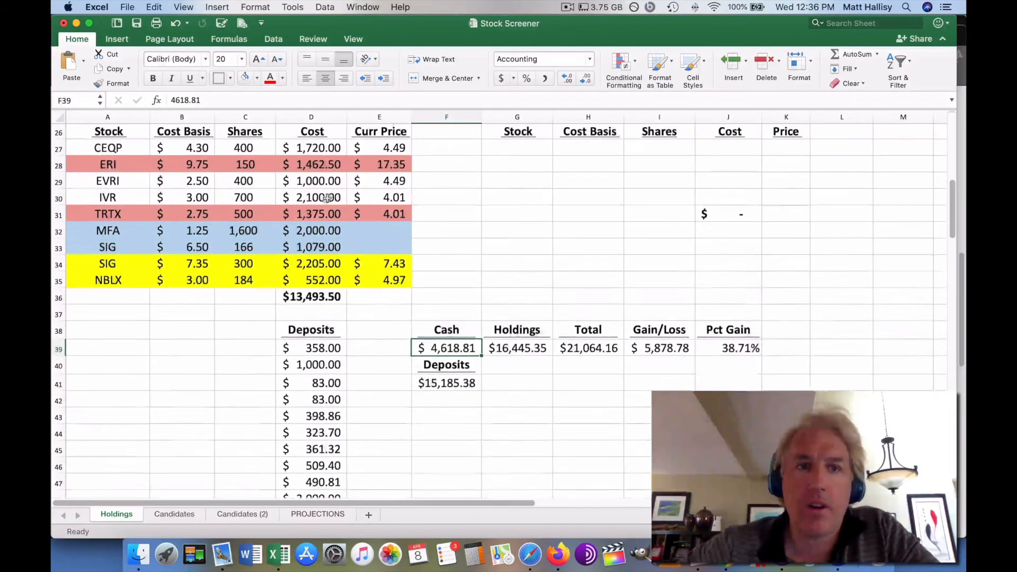
drag(312, 148, 315, 249)
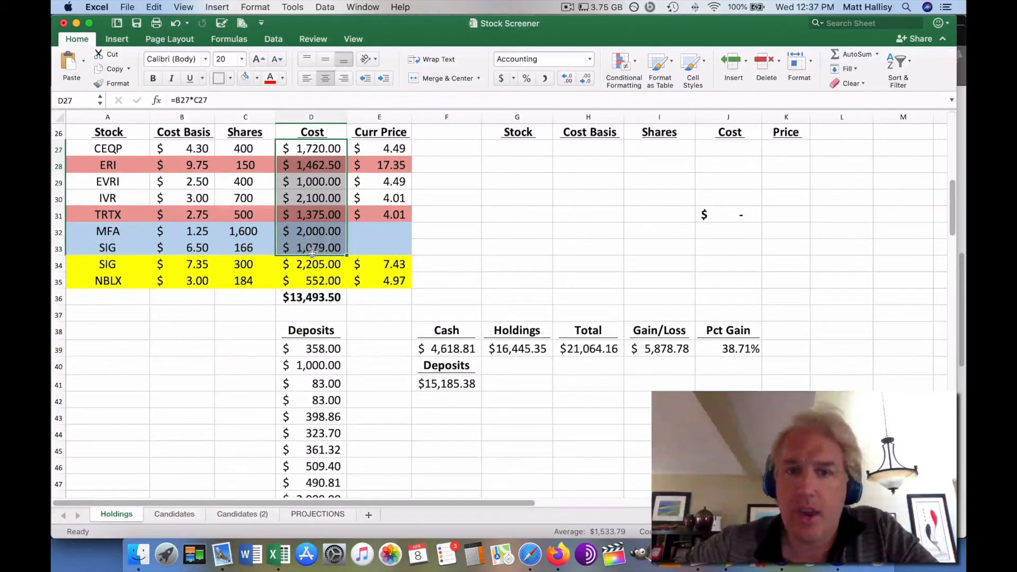
click(517, 349)
scroll(521, 353, up, 2)
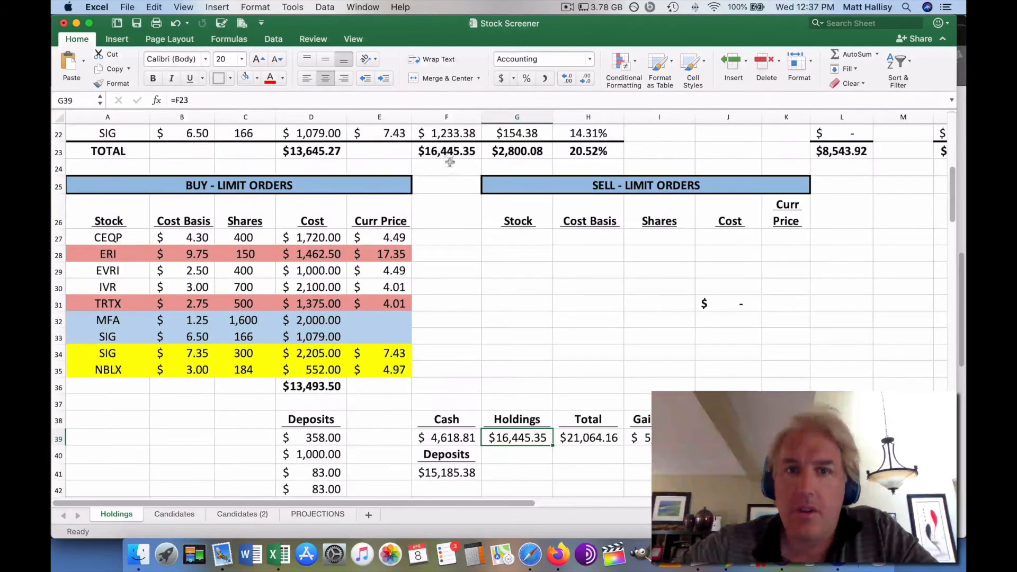
click(446, 144)
scroll(446, 148, up, 8)
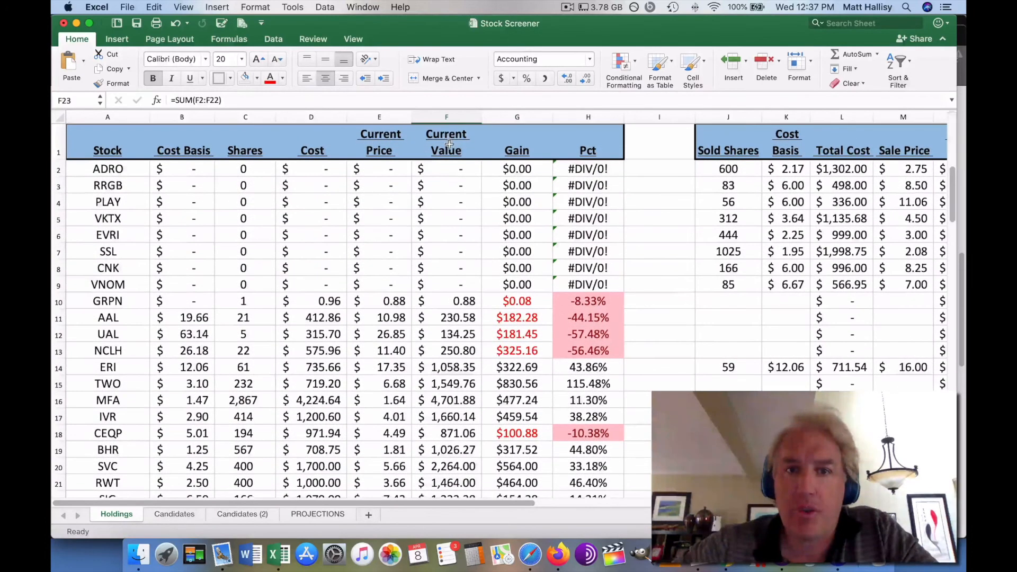
drag(446, 148, 446, 182)
scroll(444, 425, down, 6)
scroll(444, 425, down, 3)
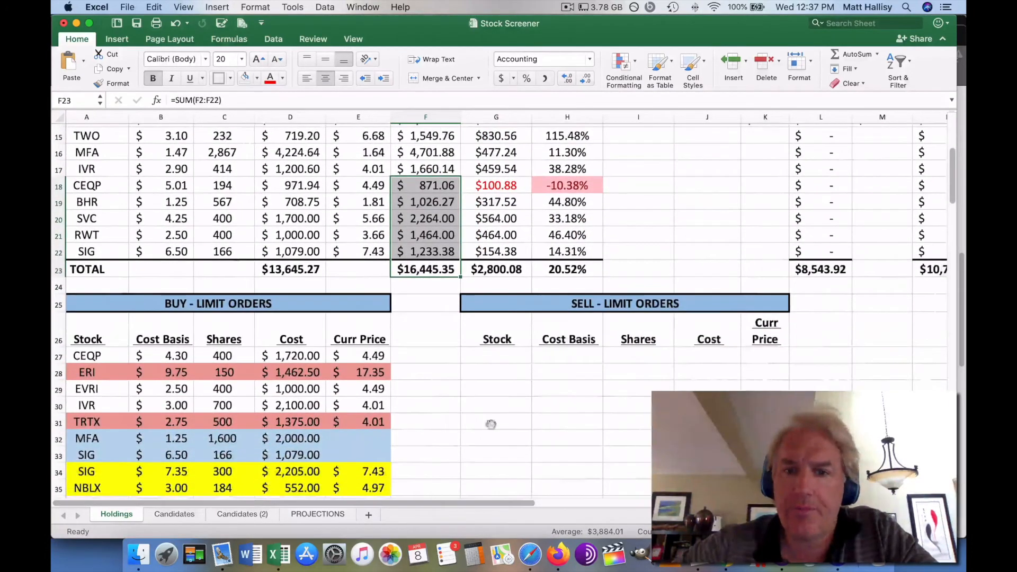
scroll(521, 419, down, 5)
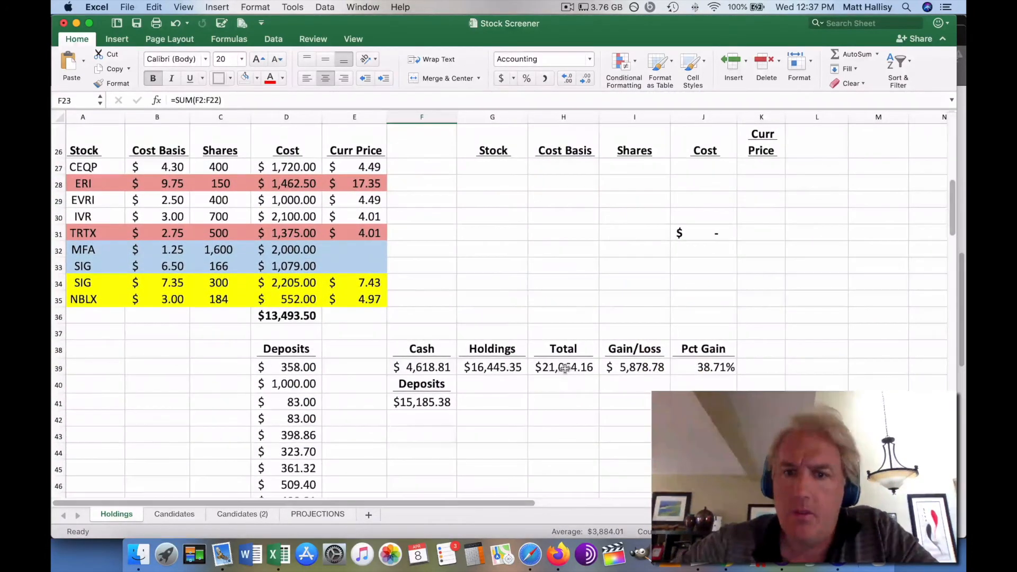
click(563, 368)
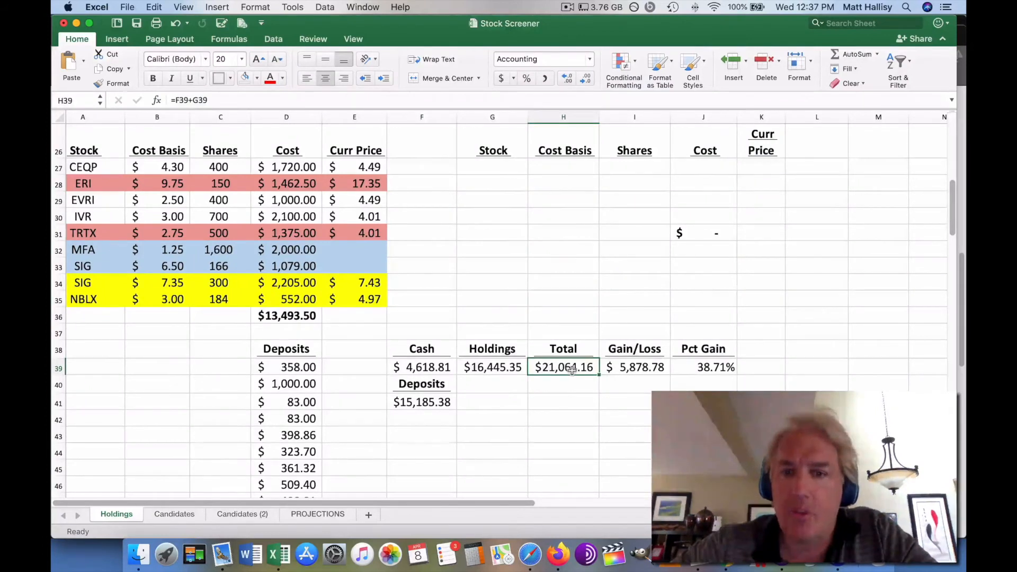
click(637, 368)
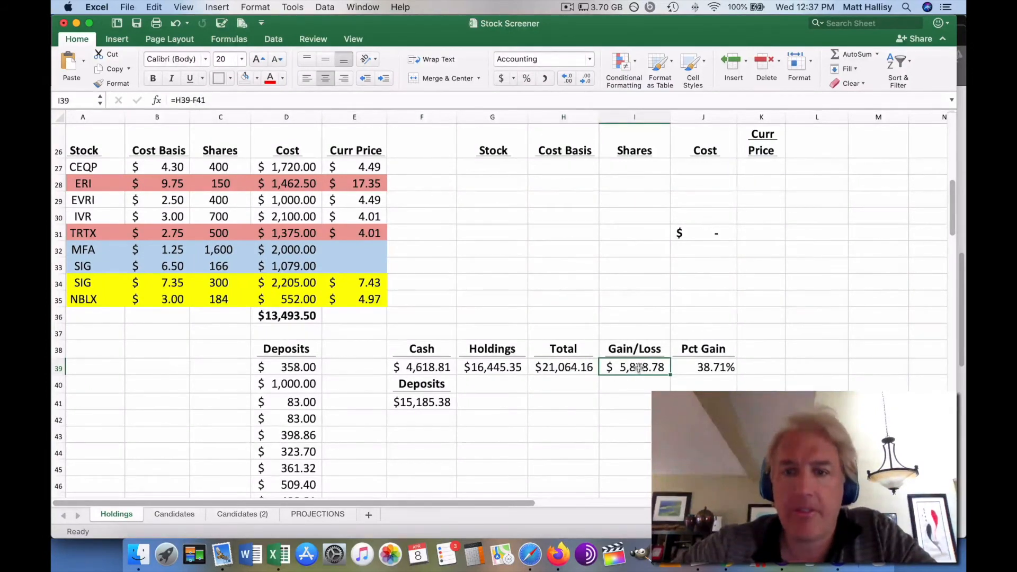
click(699, 370)
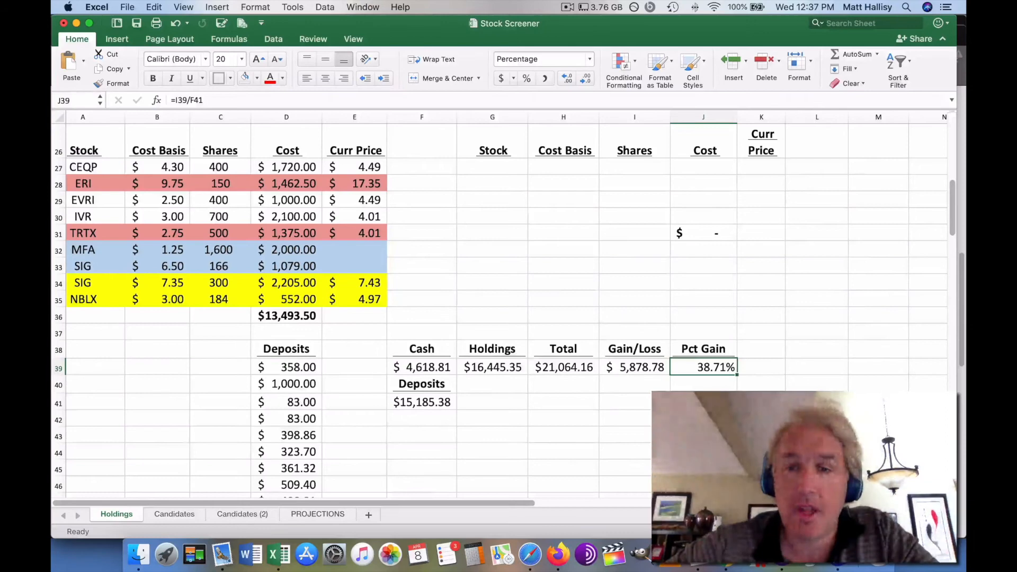
scroll(718, 387, up, 8)
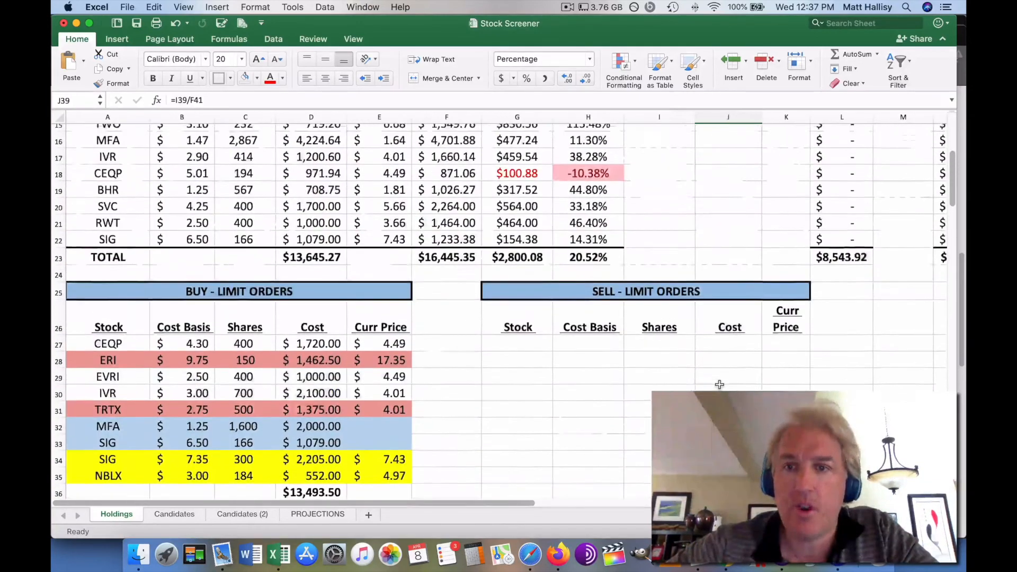
scroll(719, 387, up, 4)
scroll(718, 387, left, 4)
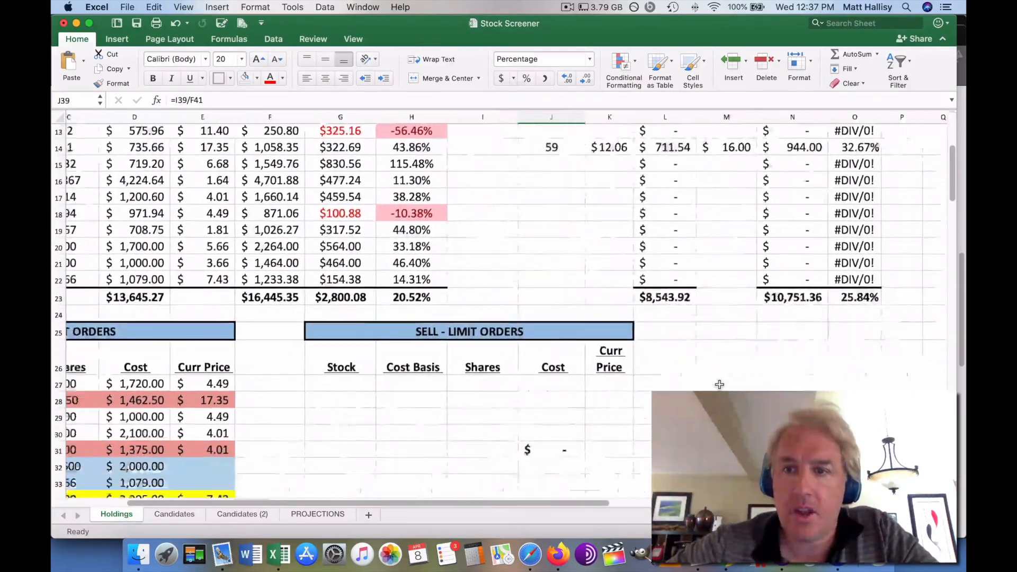
scroll(718, 387, right, 4)
scroll(718, 387, down, 10)
scroll(718, 387, down, 3)
scroll(719, 385, up, 10)
scroll(719, 384, up, 2)
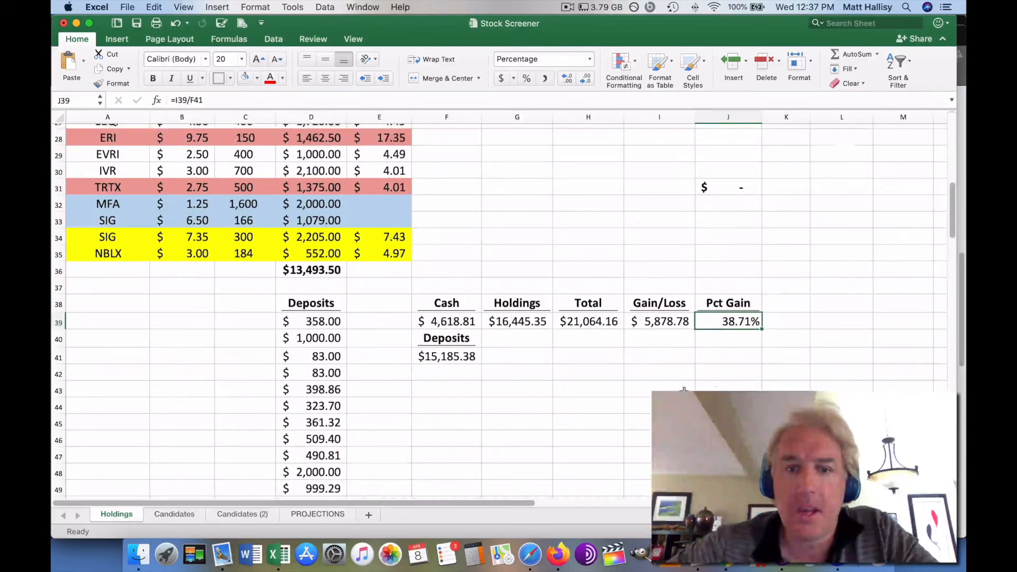
On PROJECTIONS, total the holdings' upside values in J16 and add the total gain percentage in K16.
click(329, 516)
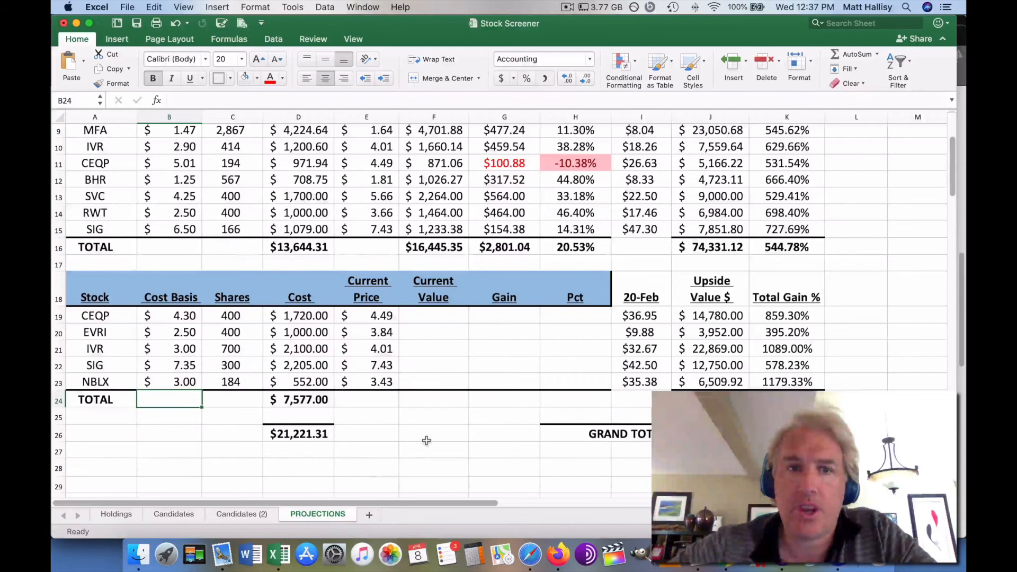
scroll(429, 357, up, 5)
drag(311, 185, 318, 254)
drag(344, 318, 397, 381)
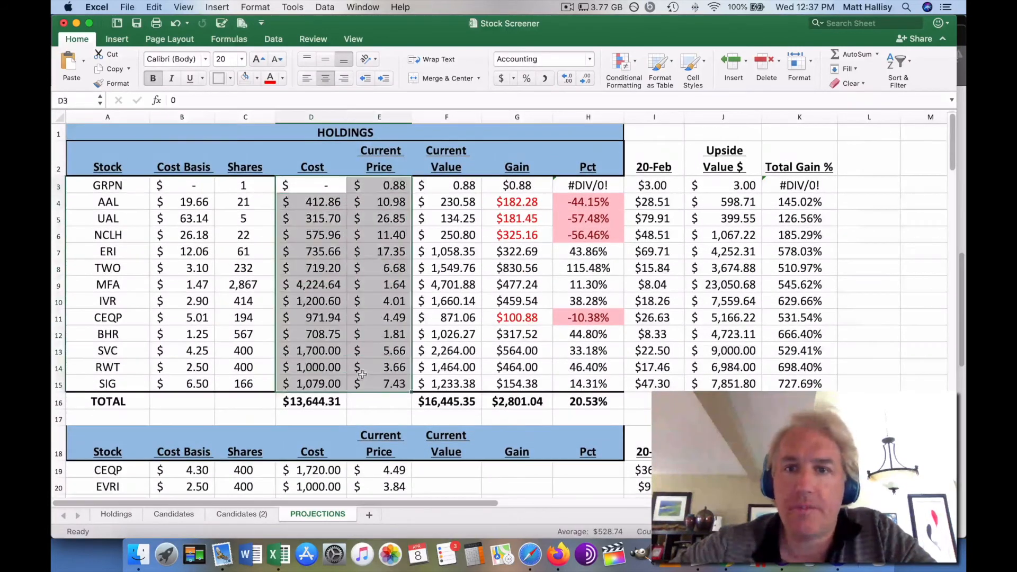
click(655, 186)
drag(654, 186, 654, 383)
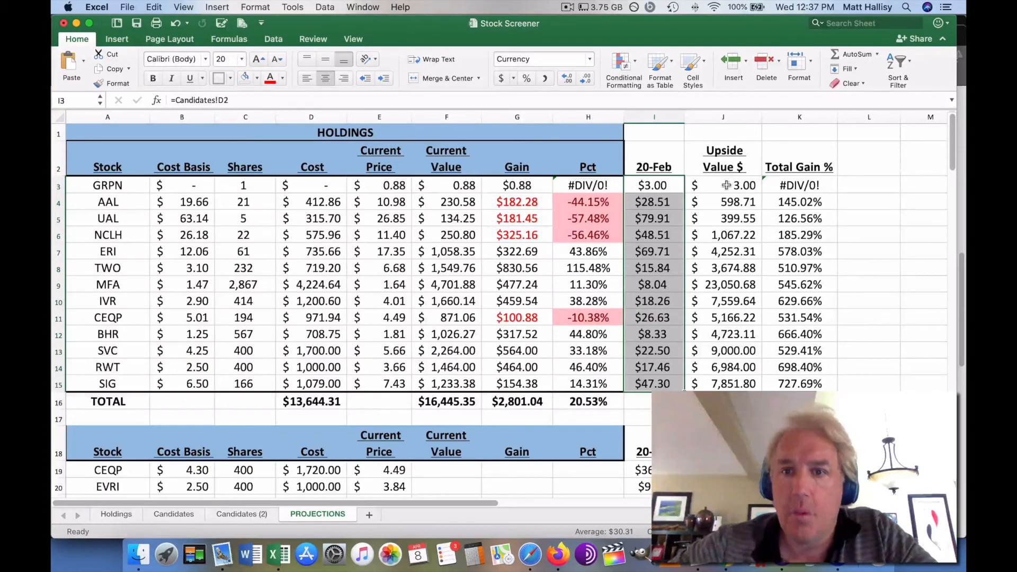
drag(726, 185, 750, 384)
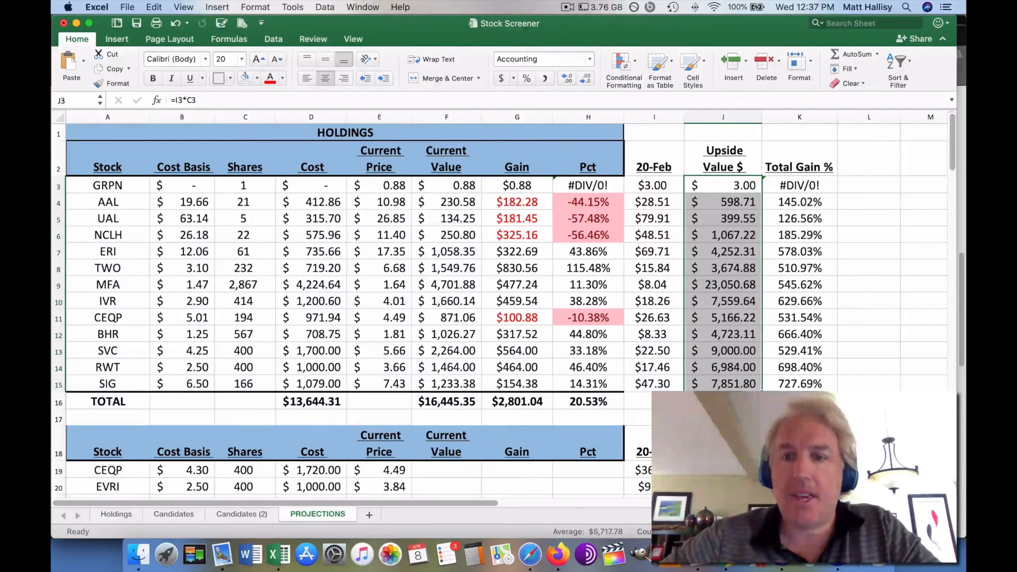
click(723, 401)
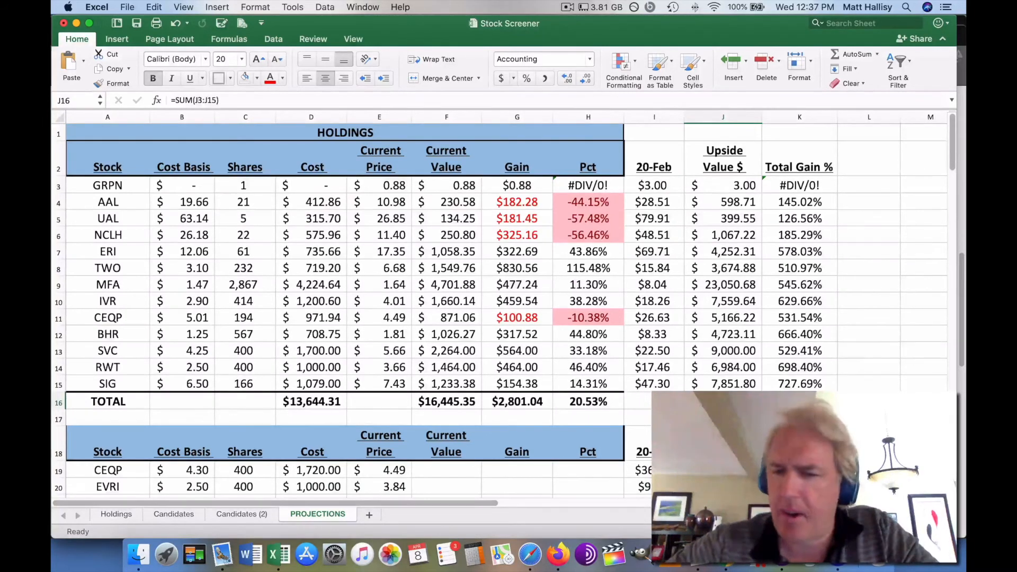
key(Tab)
scroll(526, 397, down, 5)
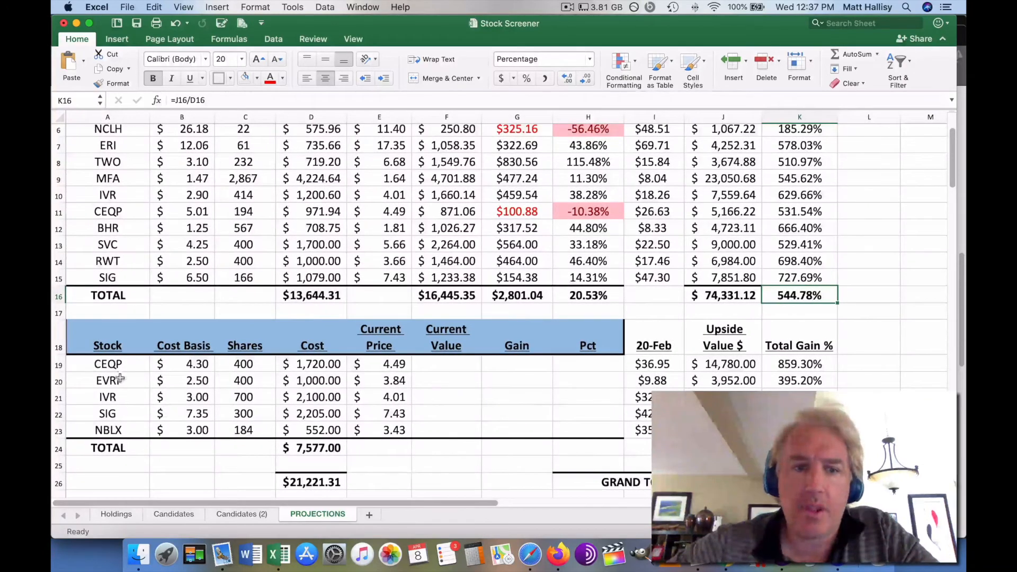
Total the candidates' upside values in J24 with gain percentage in K24, then check the row 26 grand totals.
drag(107, 364, 123, 430)
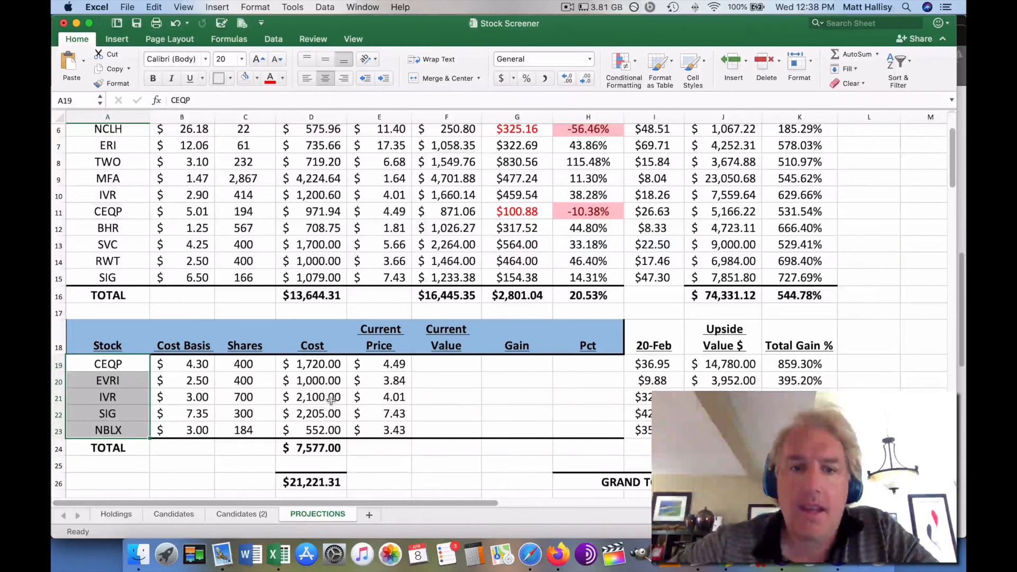
drag(652, 364, 652, 429)
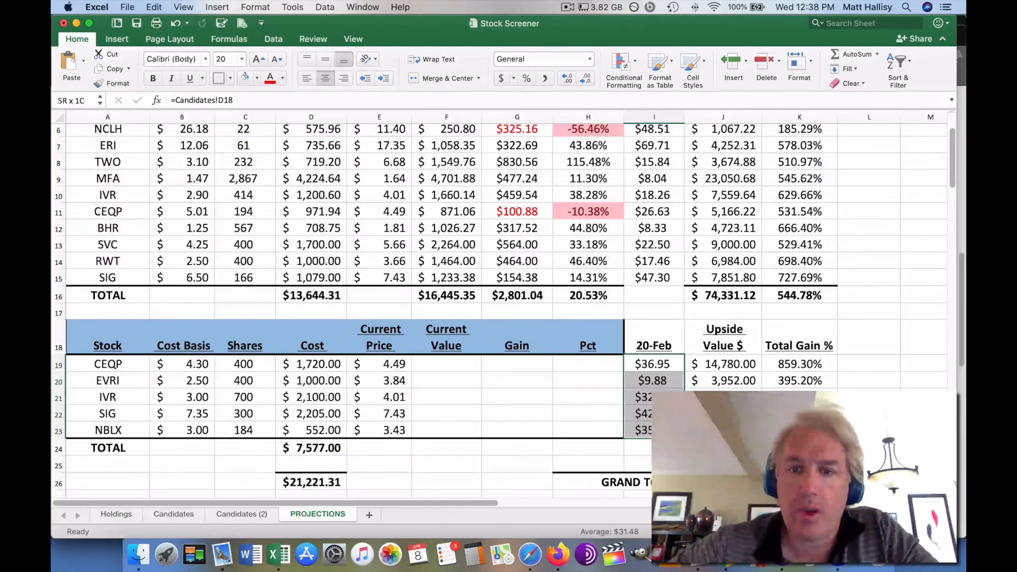
drag(723, 364, 723, 431)
click(723, 448)
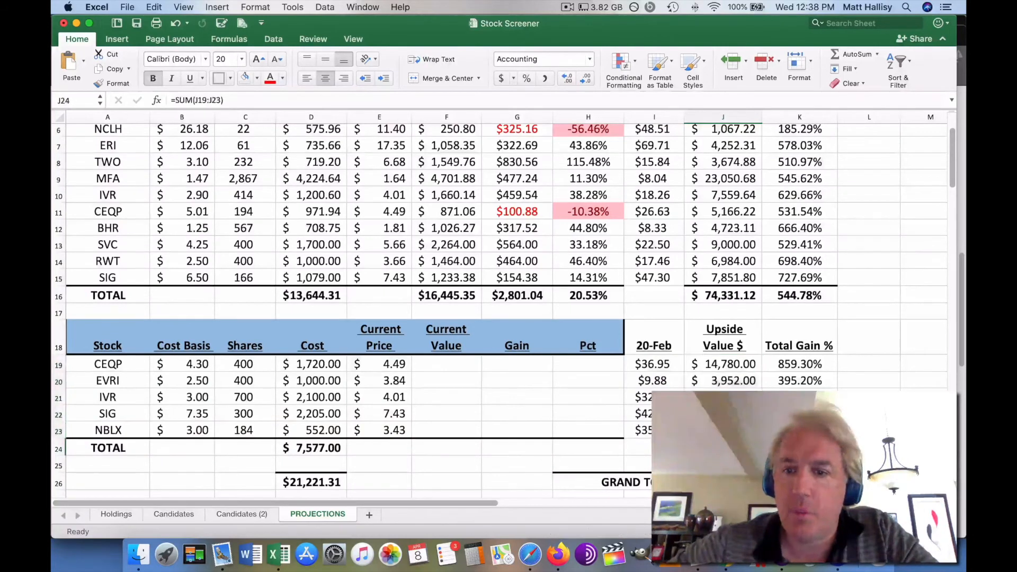
key(Right)
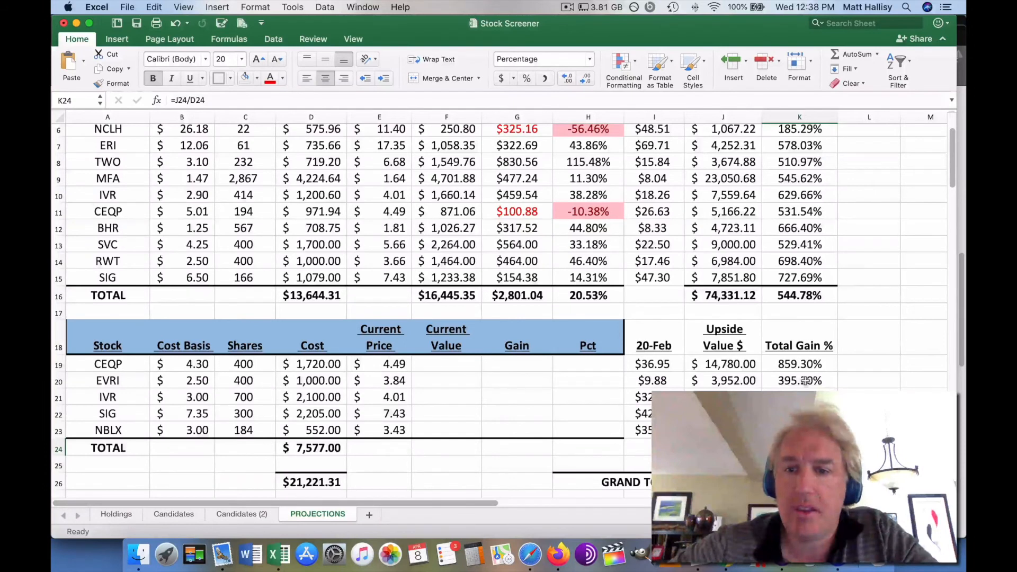
scroll(804, 380, down, 2)
scroll(804, 380, up, 1)
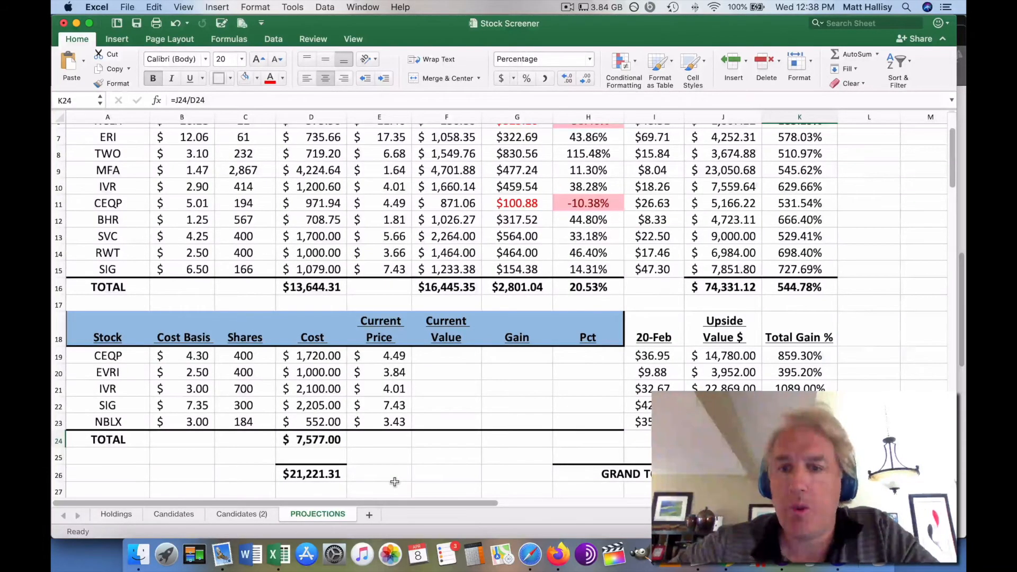
click(329, 473)
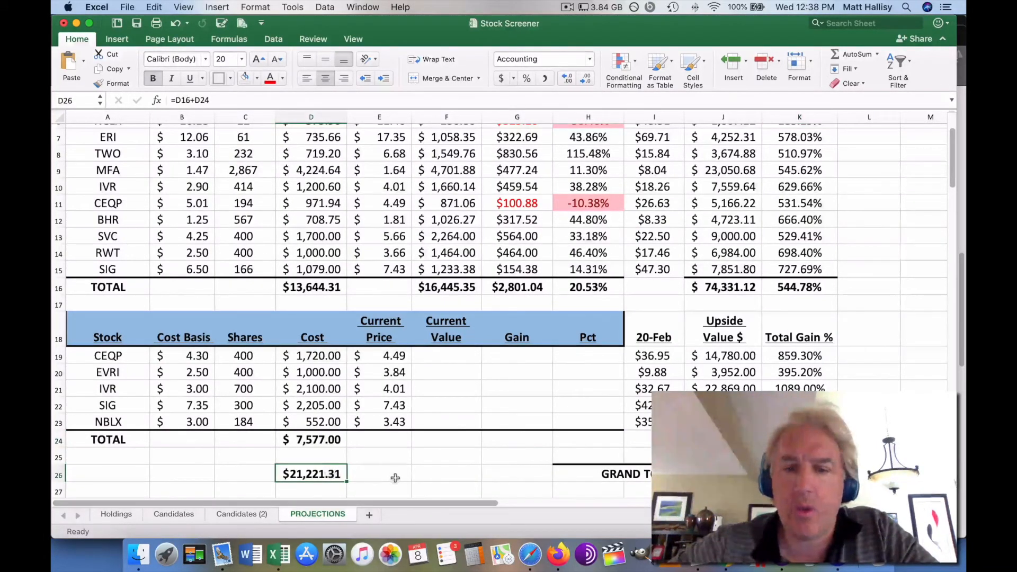
click(724, 474)
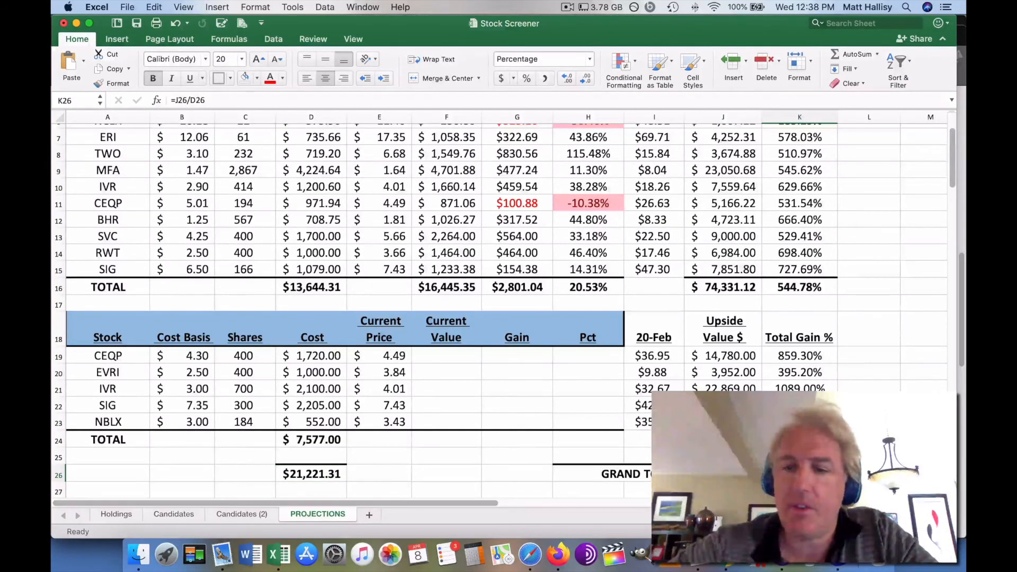
scroll(509, 319, up, 5)
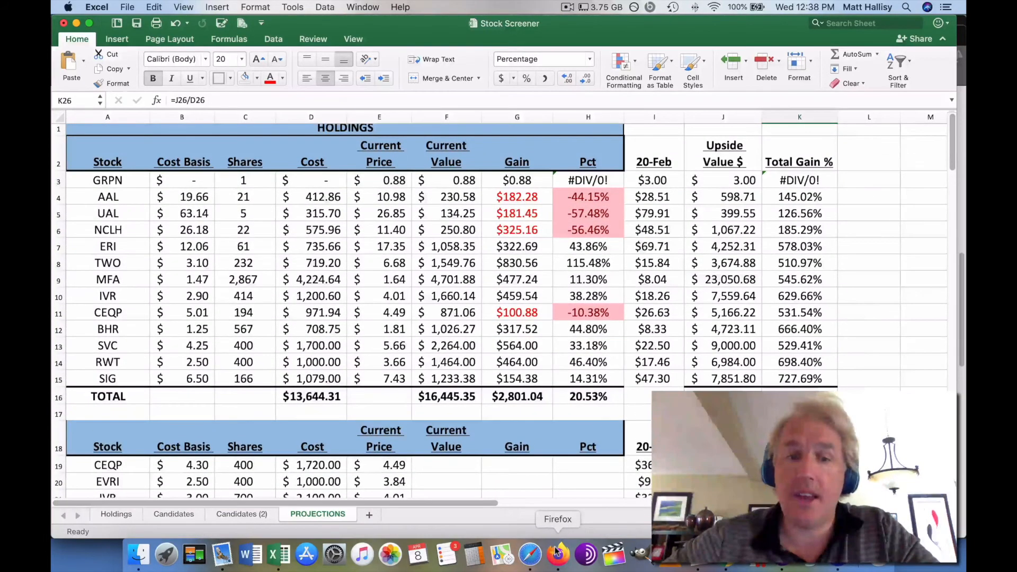
Check the overall holdings gain percentage, briefly revisiting PROJECTIONS before returning to Holdings.
click(120, 514)
scroll(234, 403, up, 3)
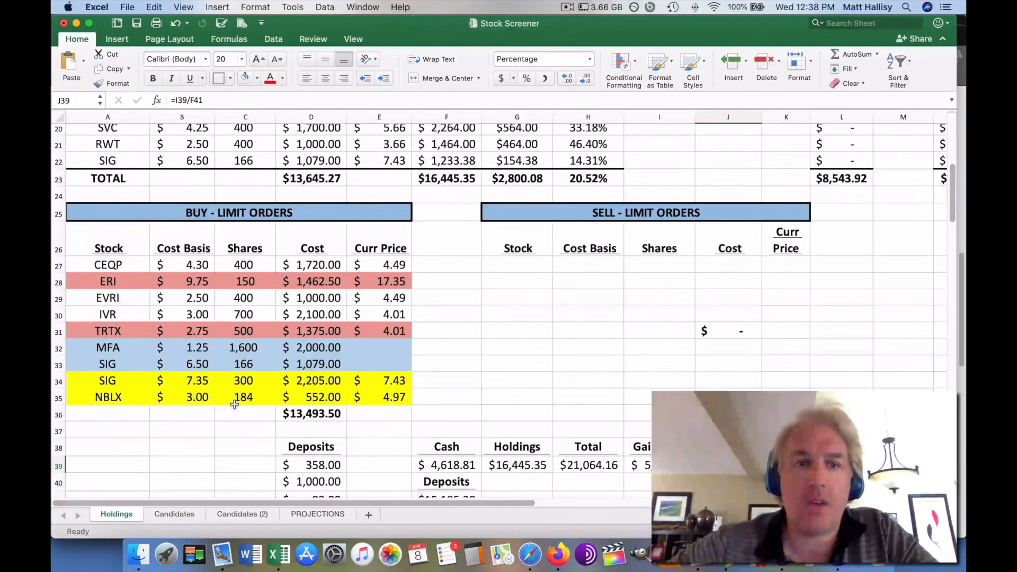
scroll(234, 404, up, 3)
scroll(234, 403, up, 5)
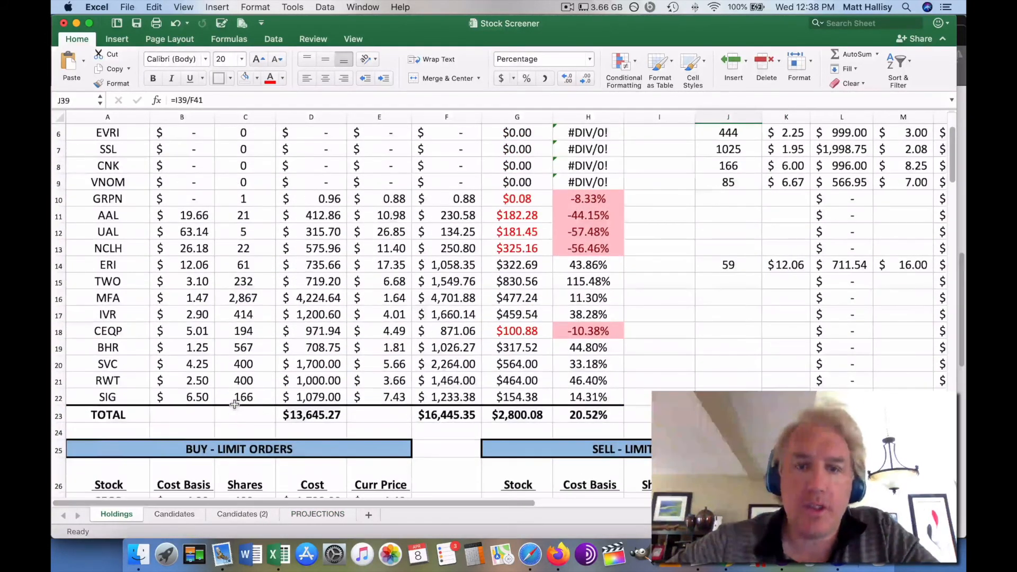
scroll(234, 404, down, 1)
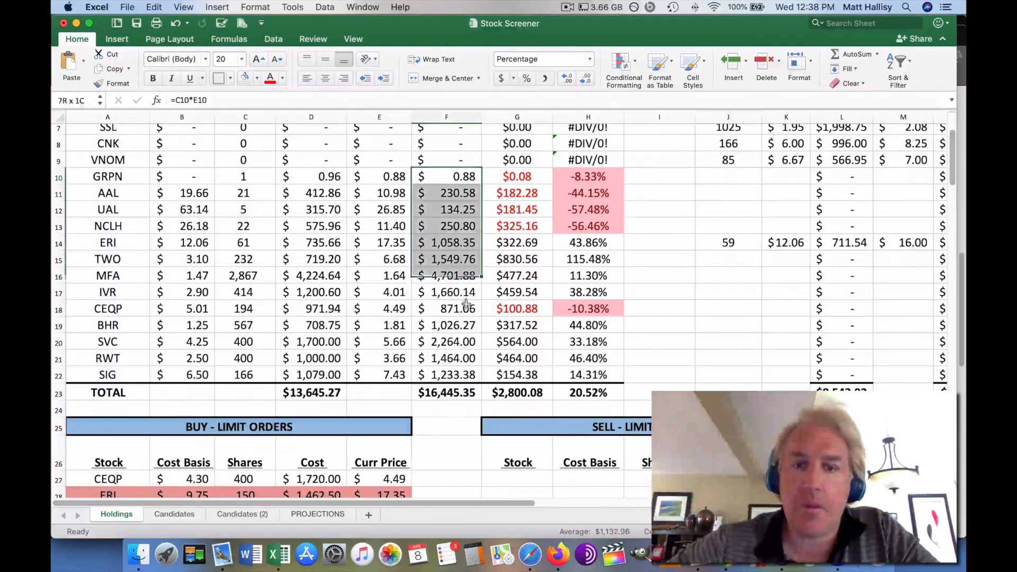
click(577, 391)
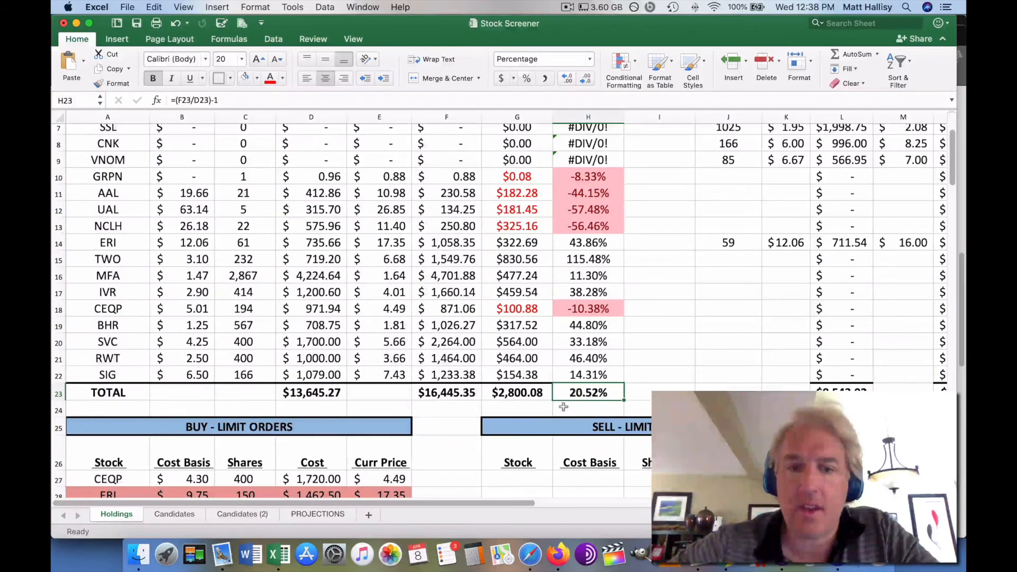
click(317, 513)
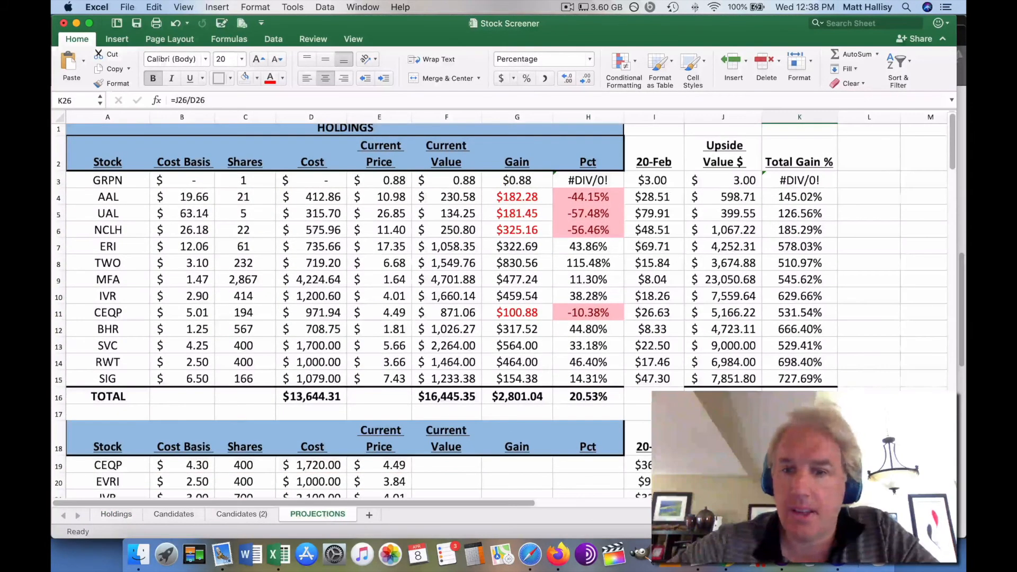
scroll(830, 366, down, 4)
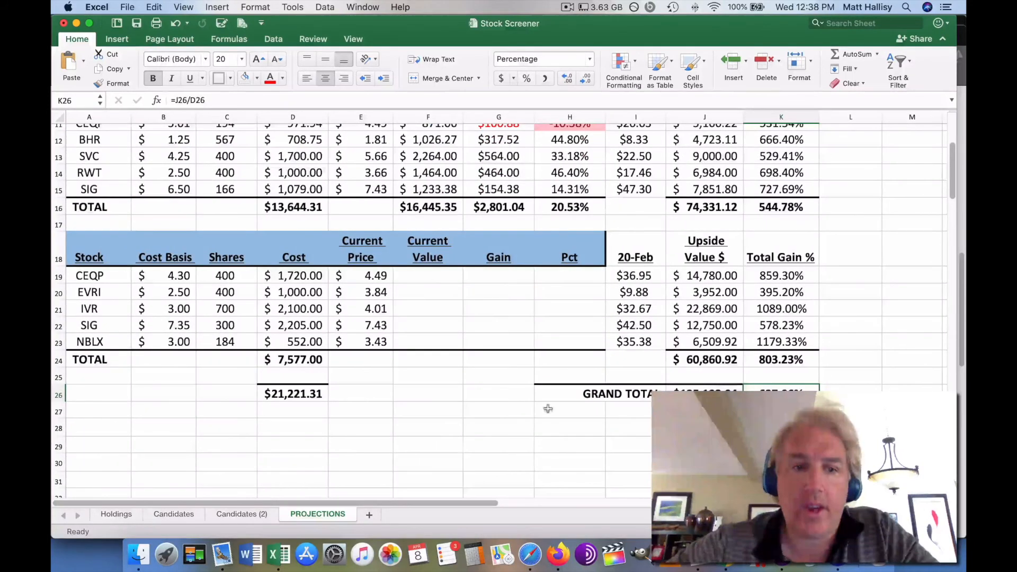
click(116, 514)
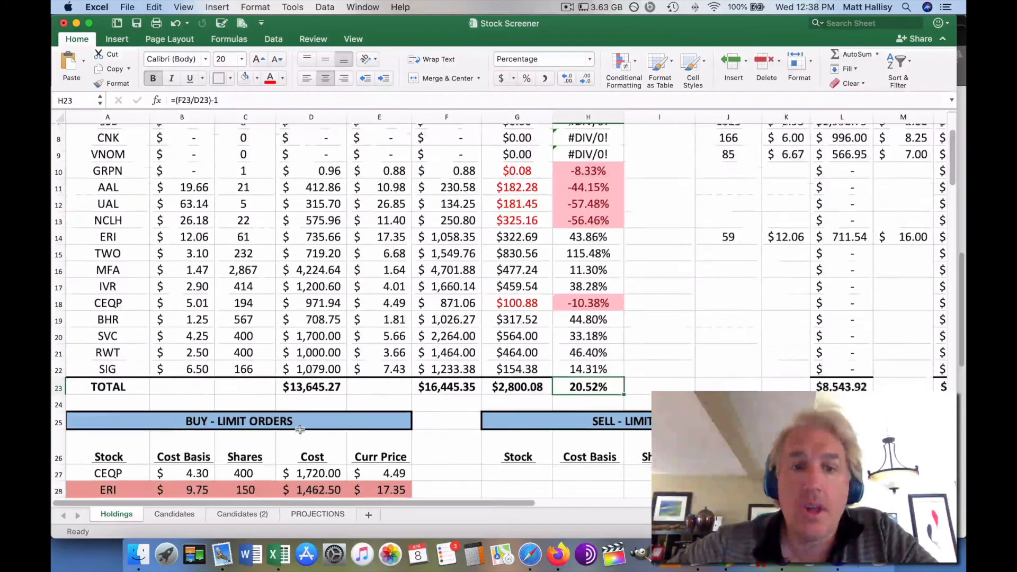
scroll(300, 428, down, 5)
scroll(300, 428, down, 2)
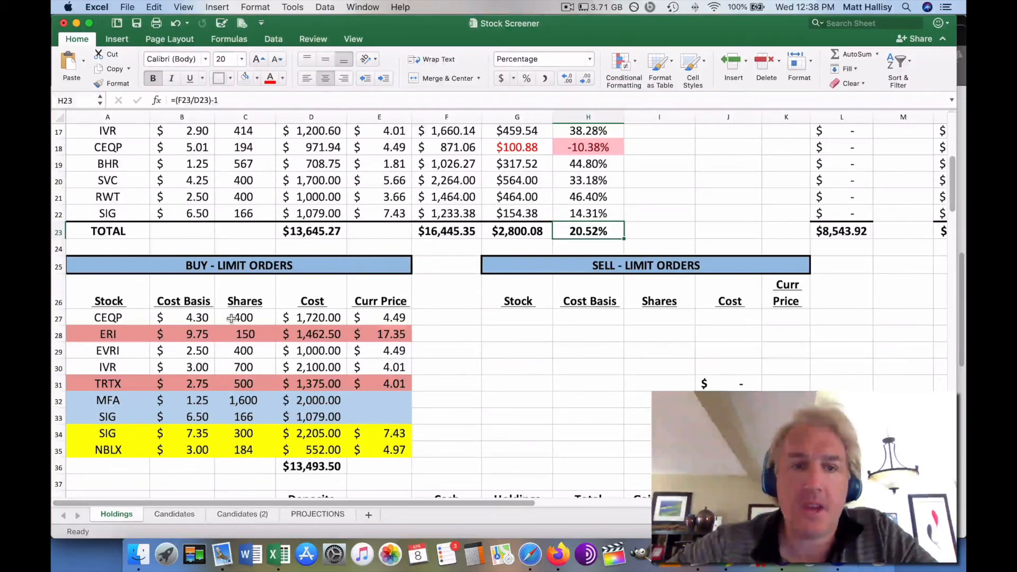
scroll(231, 318, up, 3)
scroll(318, 278, up, 4)
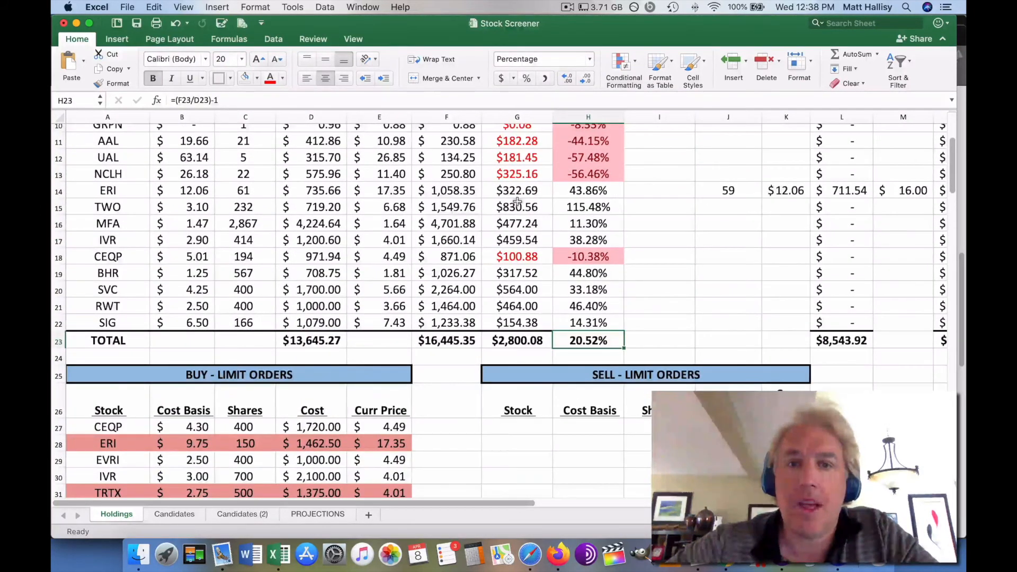
Review gains for TWO through SVC, the empty sell-order rows, holdings' cost basis and NCLH's share count.
drag(516, 206, 517, 290)
drag(527, 429, 536, 485)
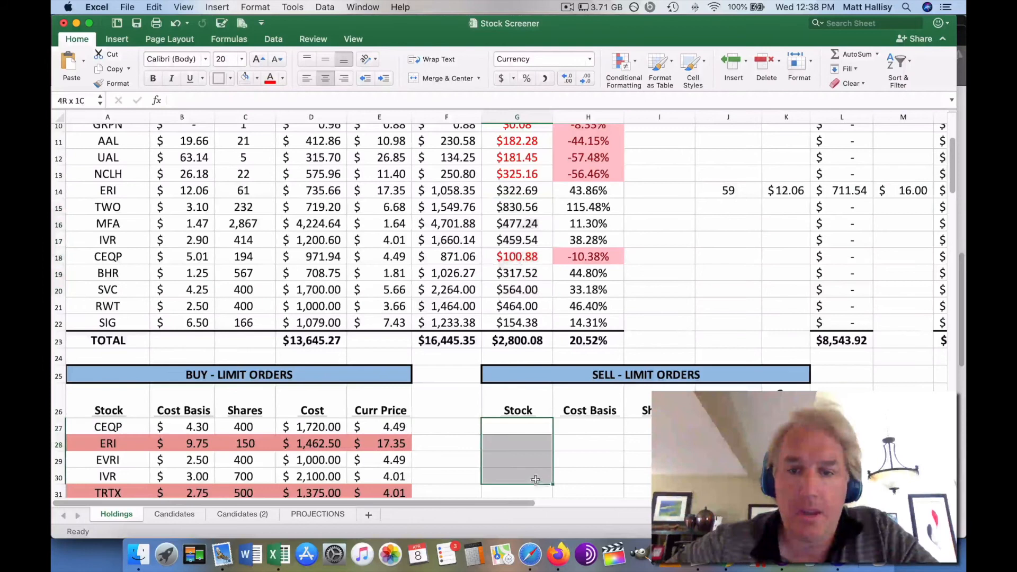
scroll(204, 312, up, 5)
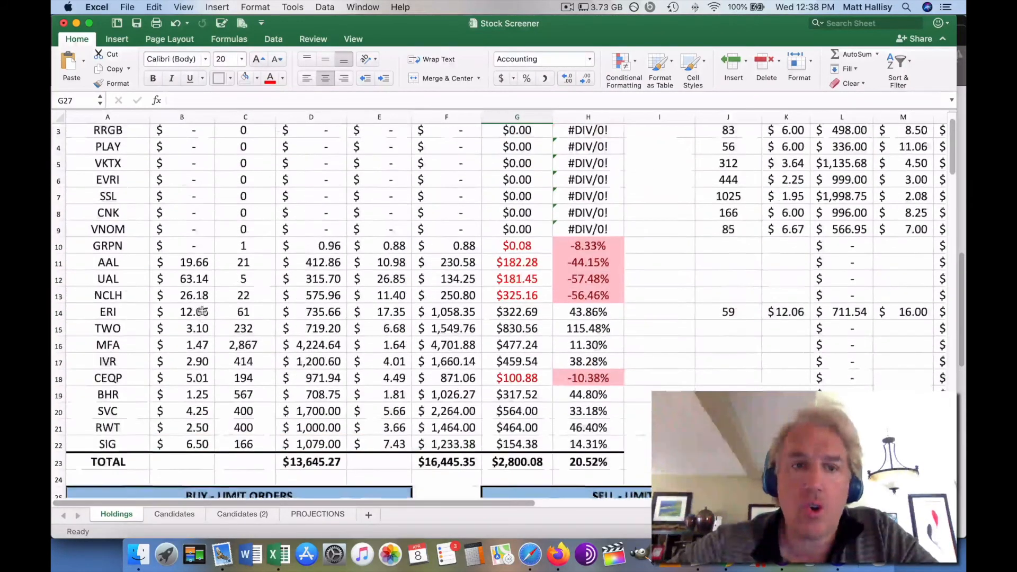
scroll(194, 182, up, 3)
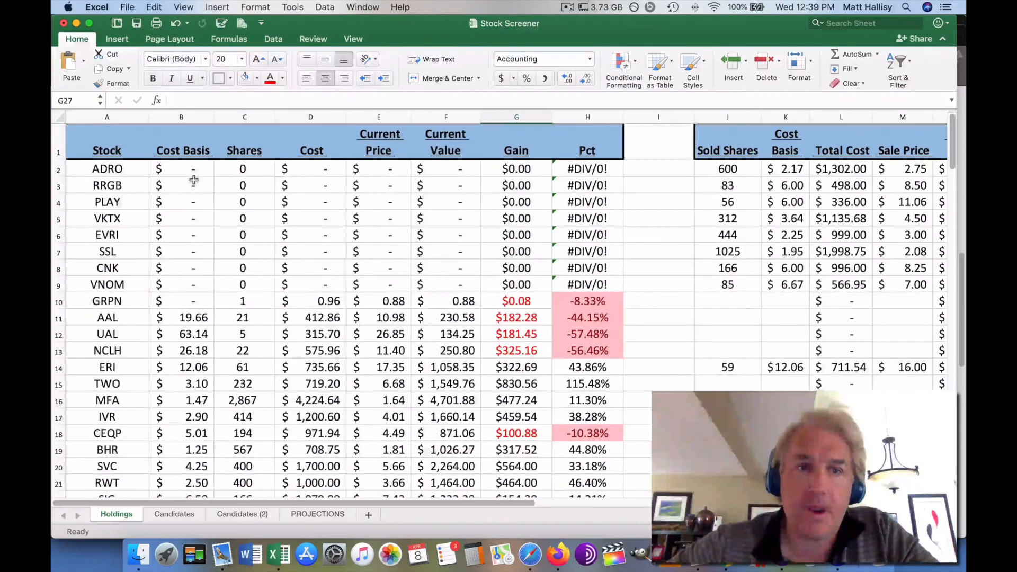
scroll(194, 181, down, 1)
drag(183, 303, 190, 481)
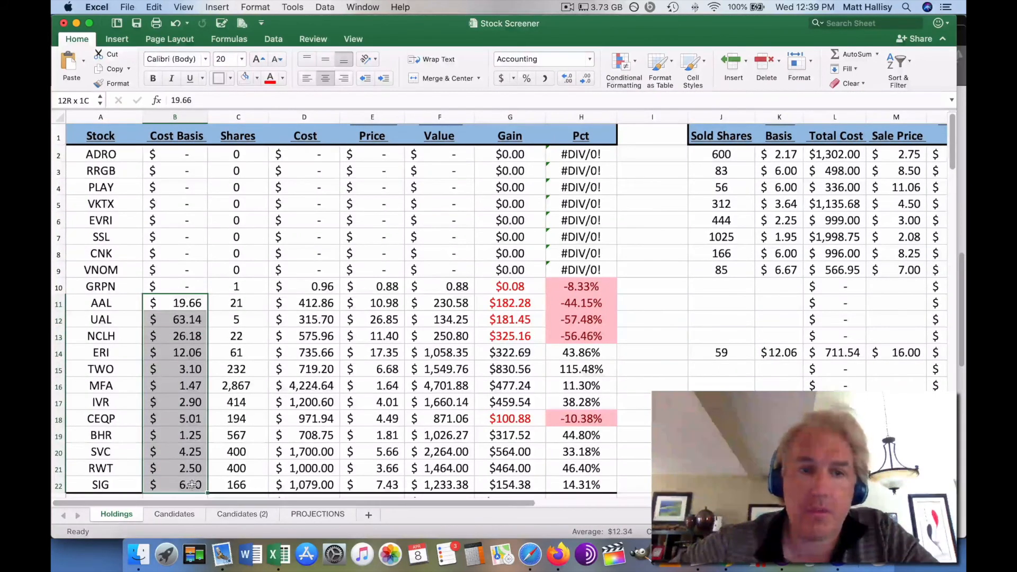
click(238, 337)
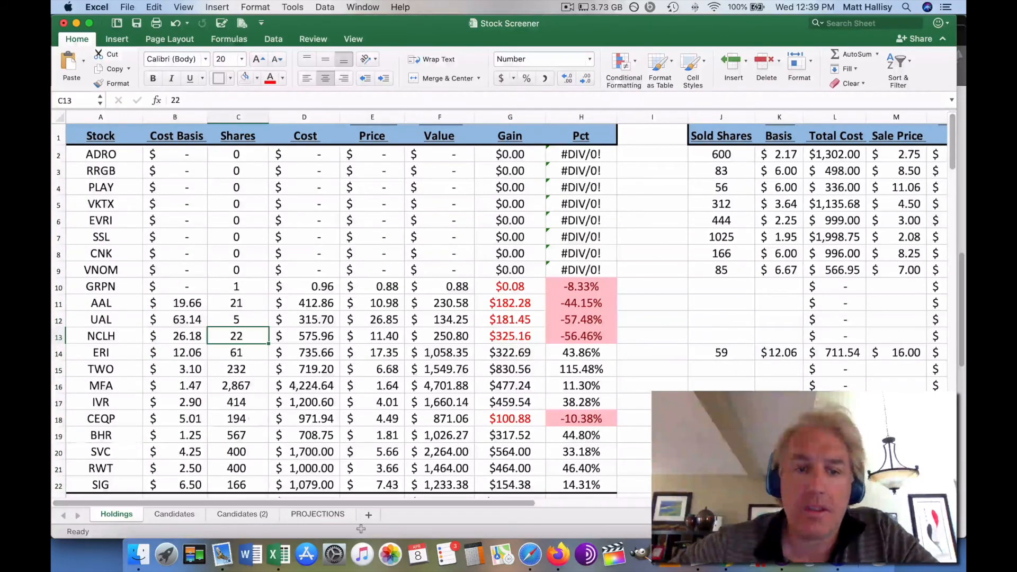
Return to the Robinhood portfolio overview showing $19,982.49, up $2,557.67 (14.71%) today.
click(557, 553)
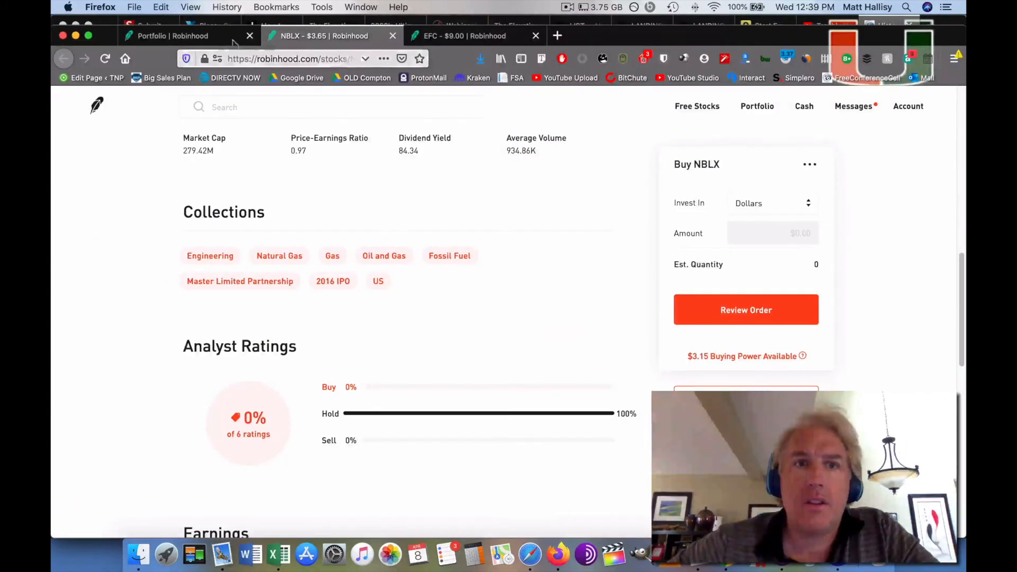
click(183, 36)
scroll(326, 203, up, 10)
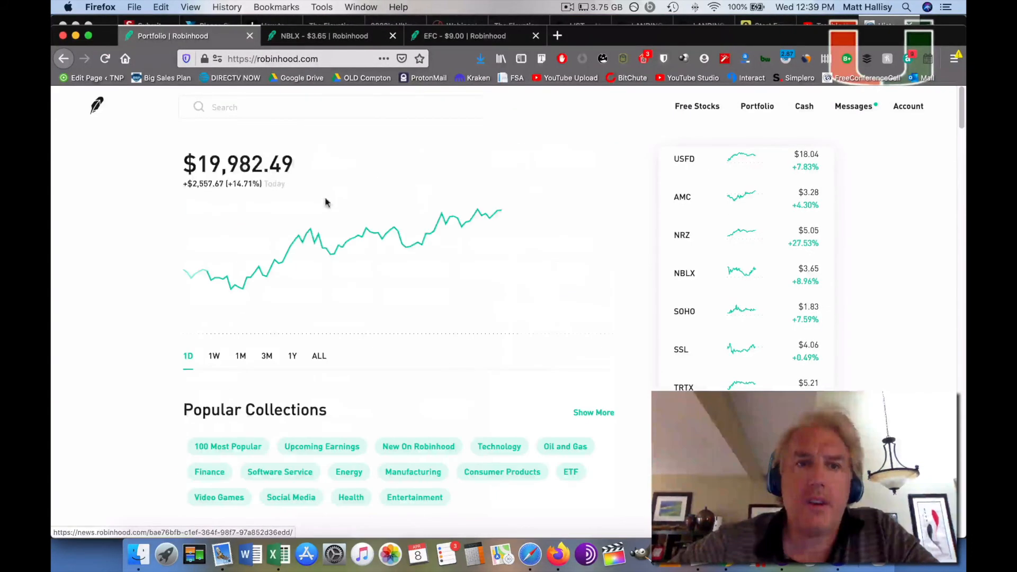